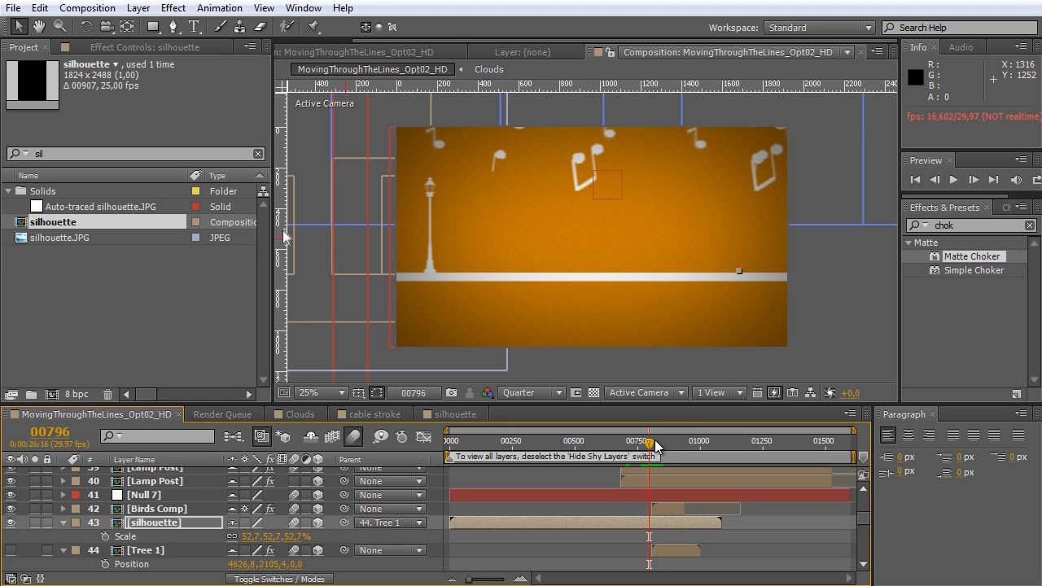
- Scrub to frame 00822 where the silhouette leaps, then hide shy layers in the timeline
{"action": "left_click_drag", "start_coordinate": [655, 446], "coordinate": [656, 443]}
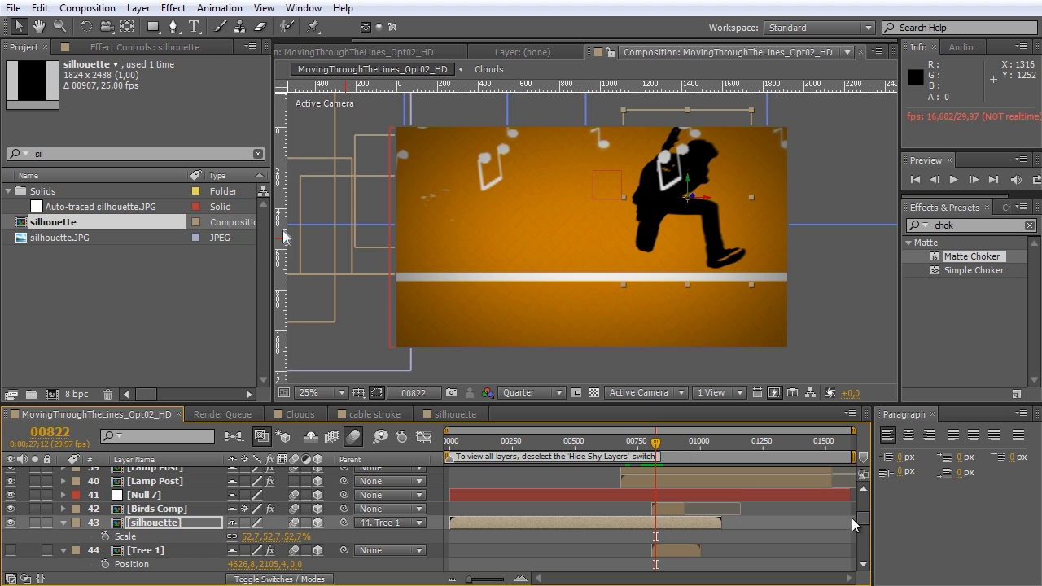
{"action": "left_click_drag", "start_coordinate": [861, 519], "coordinate": [863, 503]}
{"action": "left_click", "coordinate": [310, 436]}
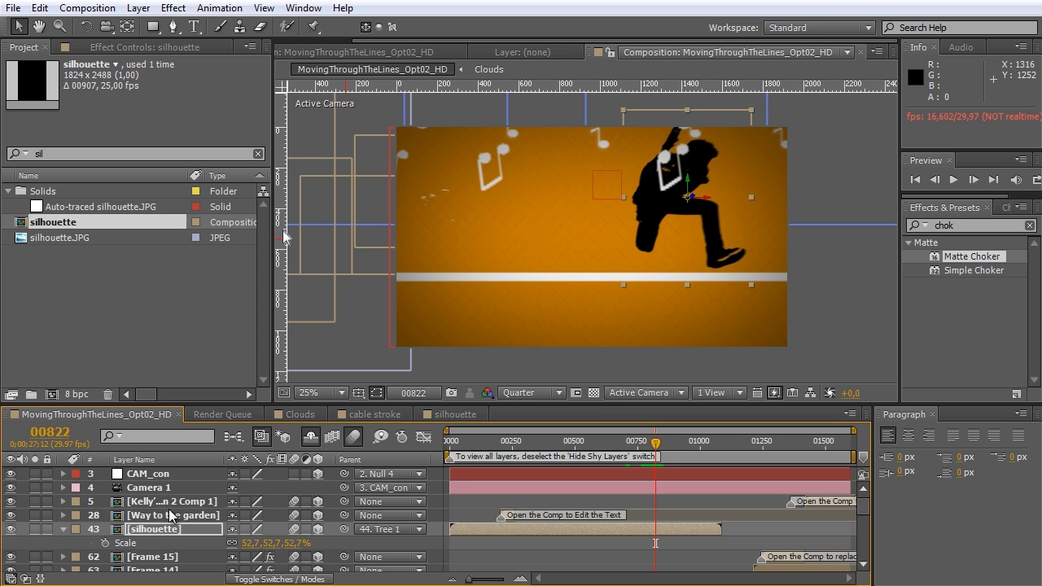
- Create a new adjustment layer above CAM_con
{"action": "left_click", "coordinate": [167, 475]}
{"action": "left_click", "coordinate": [137, 9]}
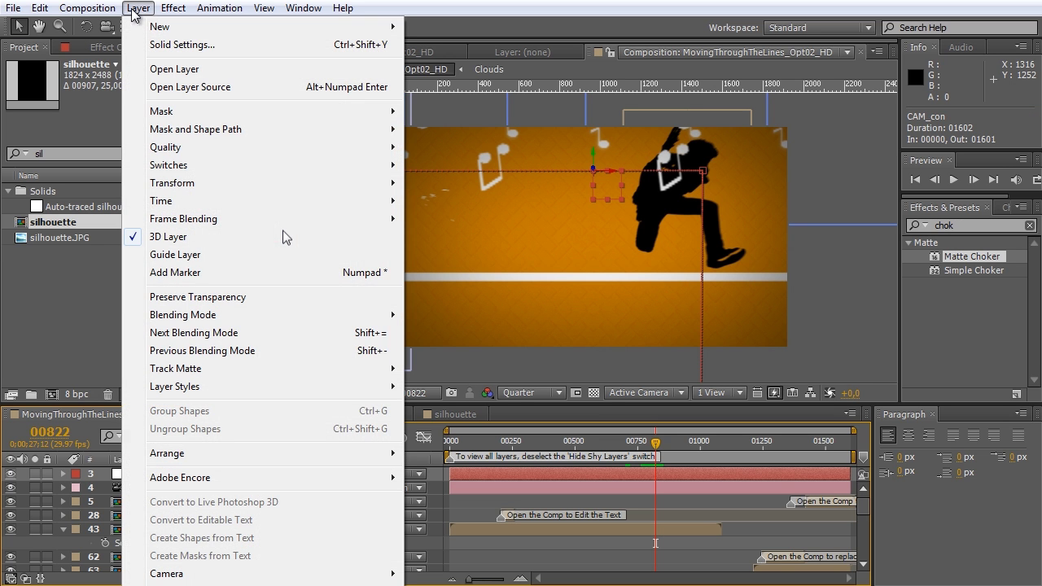
{"action": "mouse_move", "coordinate": [158, 27]}
{"action": "key", "text": "ctrl+alt+y"}
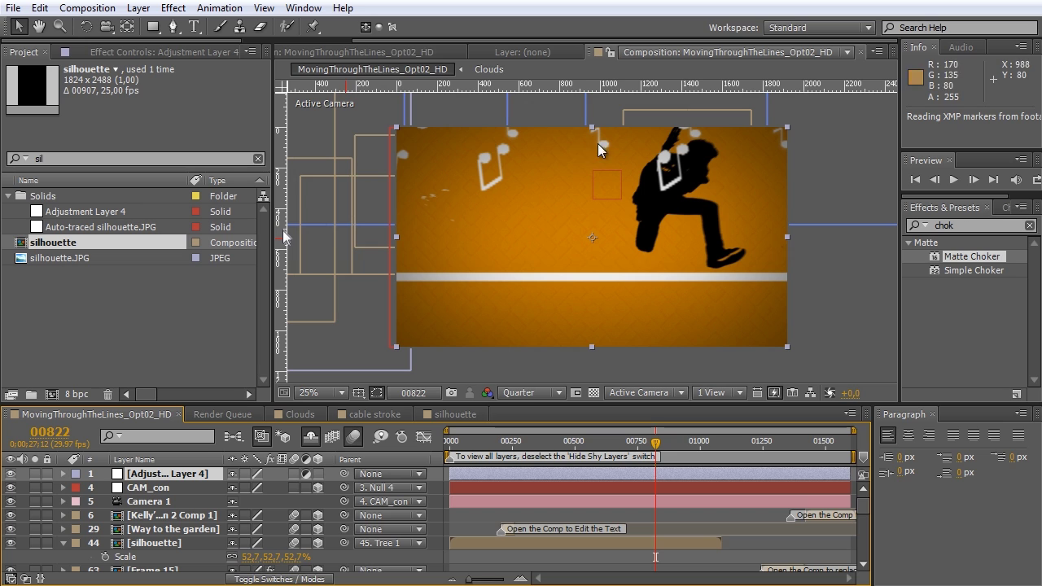
- Apply Curves to Adjustment Layer 4 and shape an S-curve for more contrast
{"action": "left_click", "coordinate": [994, 227]}
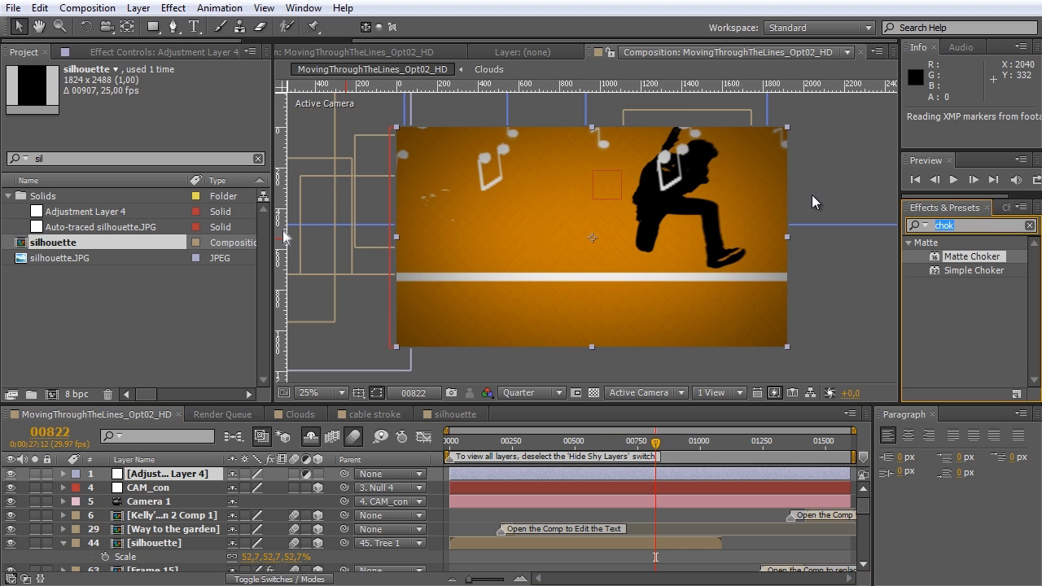
{"action": "type", "text": "curve"}
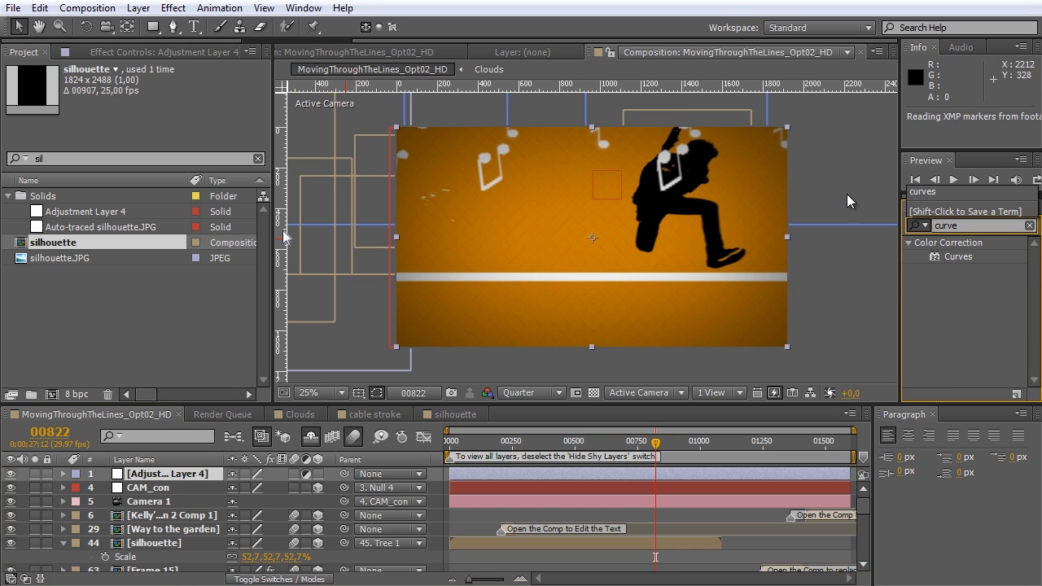
{"action": "left_click_drag", "start_coordinate": [951, 260], "coordinate": [693, 215]}
{"action": "left_click_drag", "start_coordinate": [129, 166], "coordinate": [127, 159]}
{"action": "left_click_drag", "start_coordinate": [76, 217], "coordinate": [80, 234]}
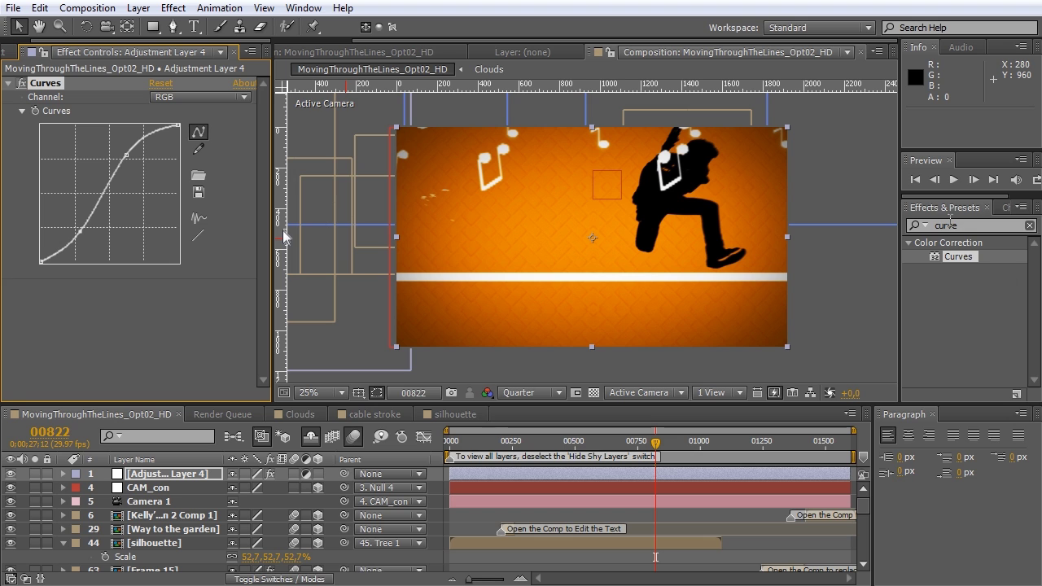
- Apply the Tint effect to Adjustment Layer 4
{"action": "key", "text": "ctrl+5"}
{"action": "type", "text": "tint"}
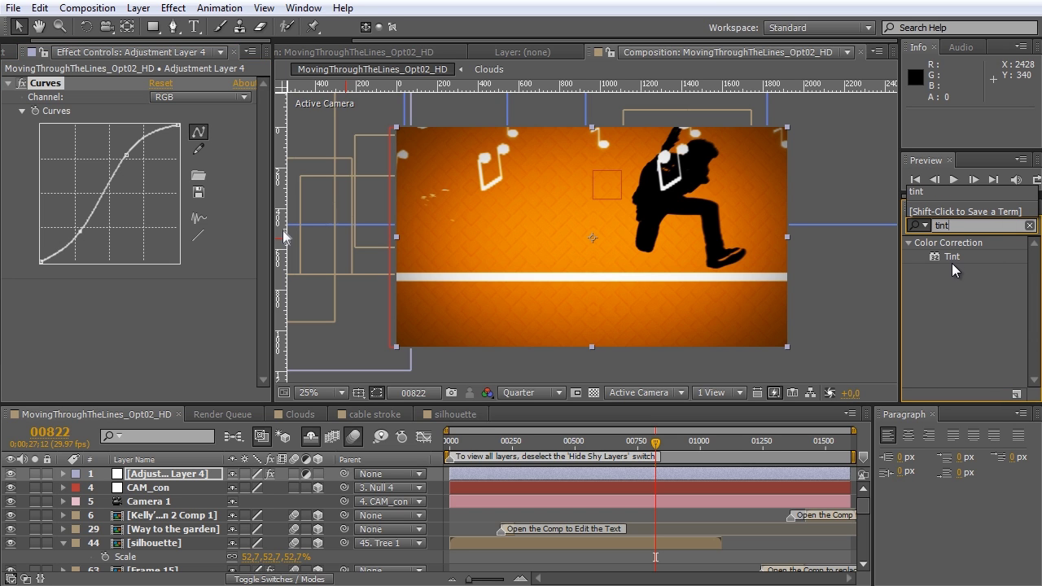
{"action": "left_click_drag", "start_coordinate": [952, 259], "coordinate": [169, 478]}
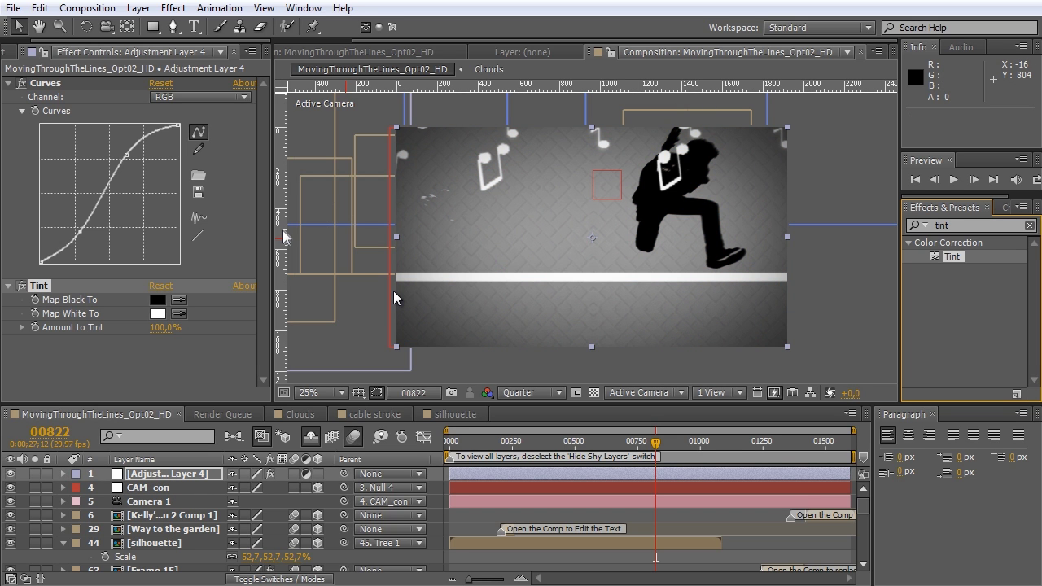
- Set Tint's Map Black To colour to a deep blue
{"action": "left_click", "coordinate": [157, 300]}
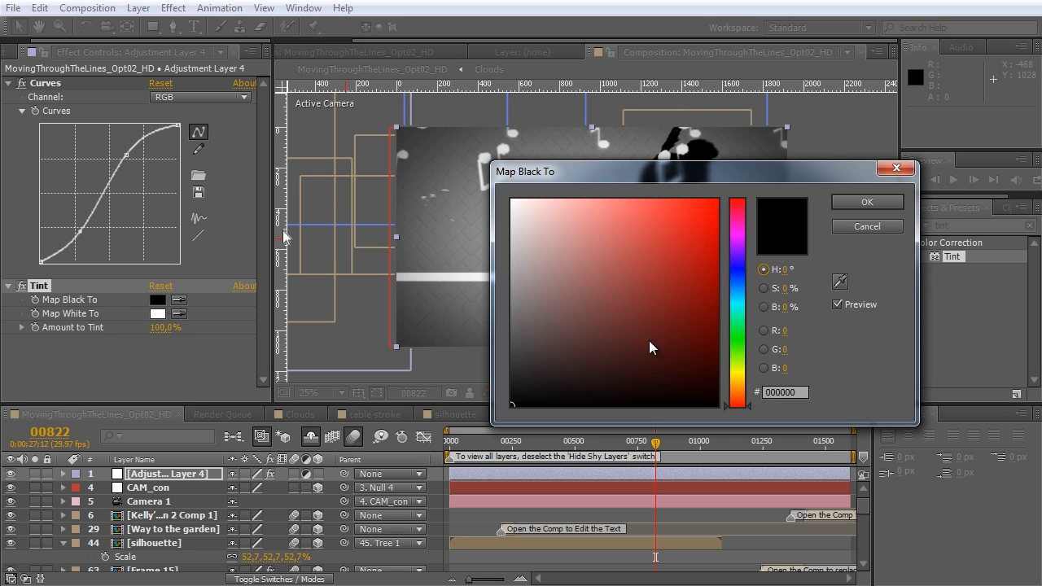
{"action": "left_click", "coordinate": [717, 277]}
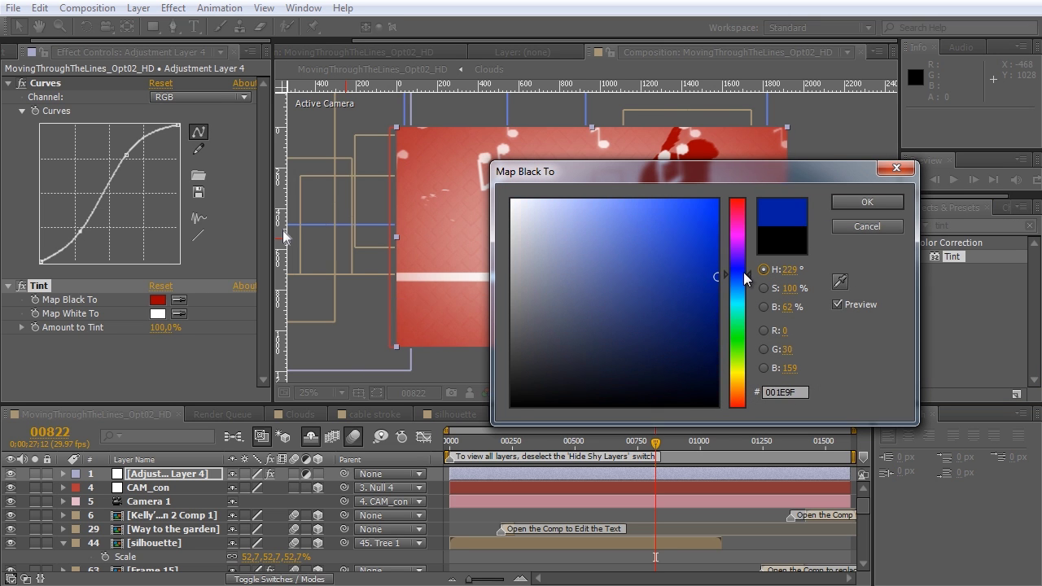
{"action": "left_click", "coordinate": [742, 267]}
{"action": "left_click_drag", "start_coordinate": [742, 264], "coordinate": [707, 277]}
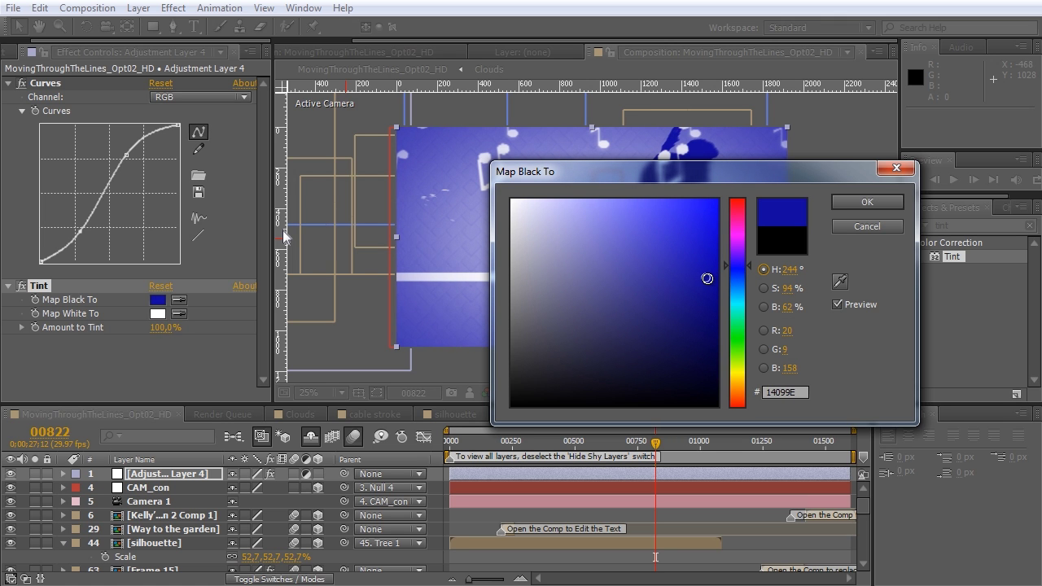
{"action": "left_click", "coordinate": [854, 207]}
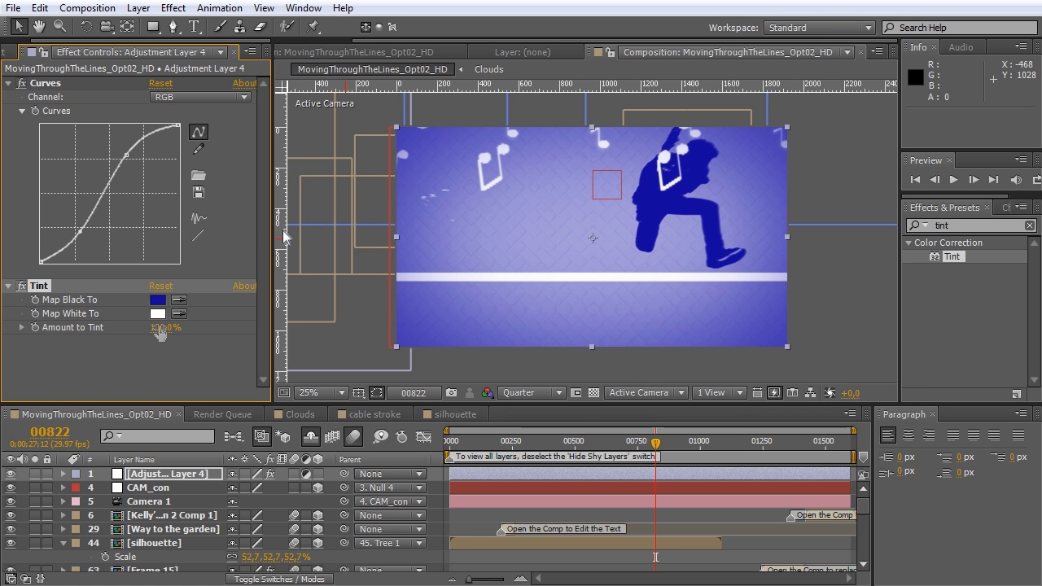
- Set Amount to Tint to 63% and move Curves below Tint in the effect stack
{"action": "left_click_drag", "start_coordinate": [160, 330], "coordinate": [157, 328]}
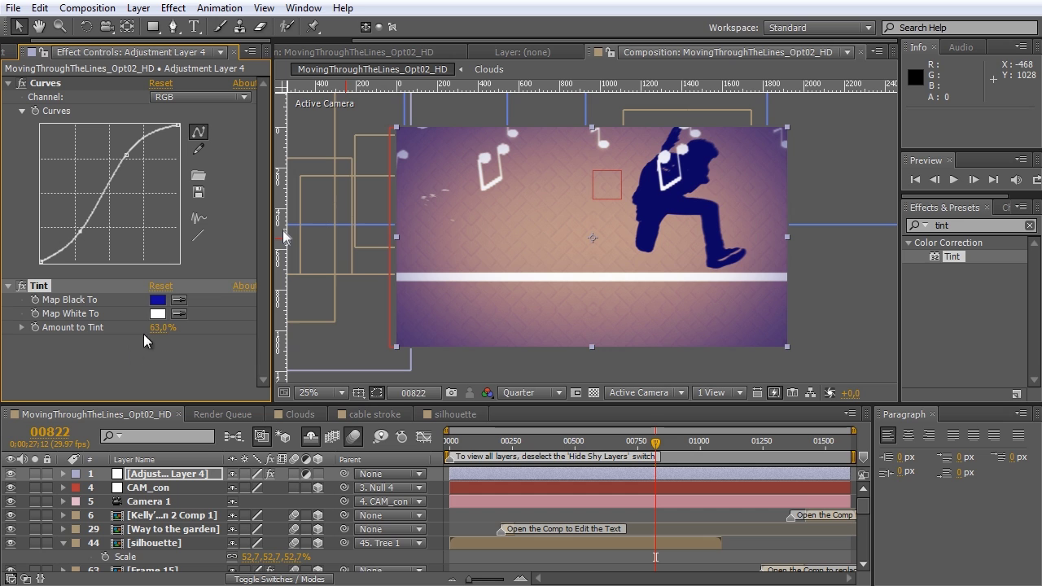
{"action": "left_click", "coordinate": [157, 327]}
{"action": "left_click", "coordinate": [92, 382]}
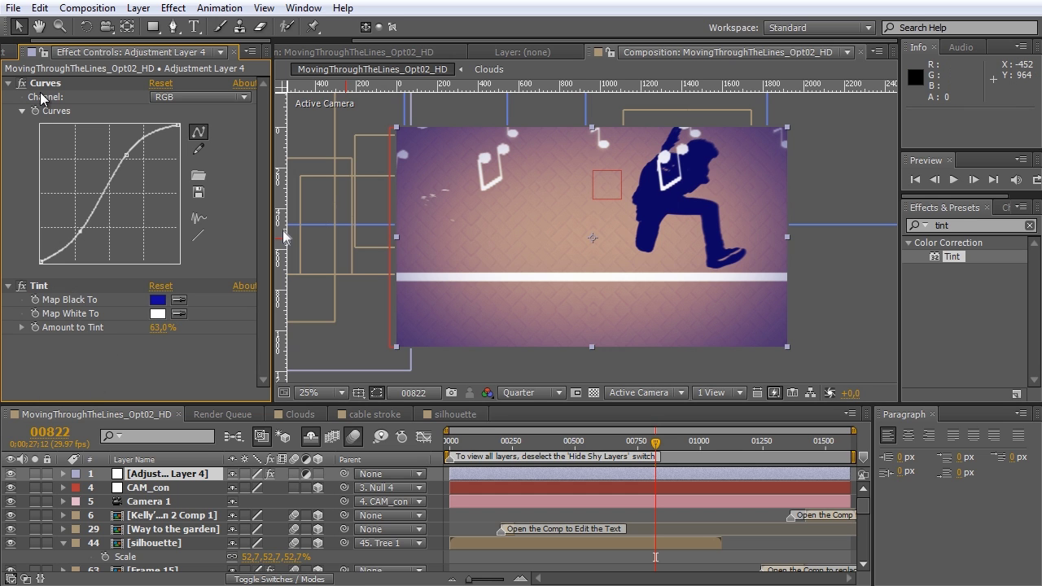
{"action": "left_click_drag", "start_coordinate": [46, 83], "coordinate": [83, 340]}
{"action": "left_click", "coordinate": [607, 185]}
{"action": "left_click", "coordinate": [394, 196]}
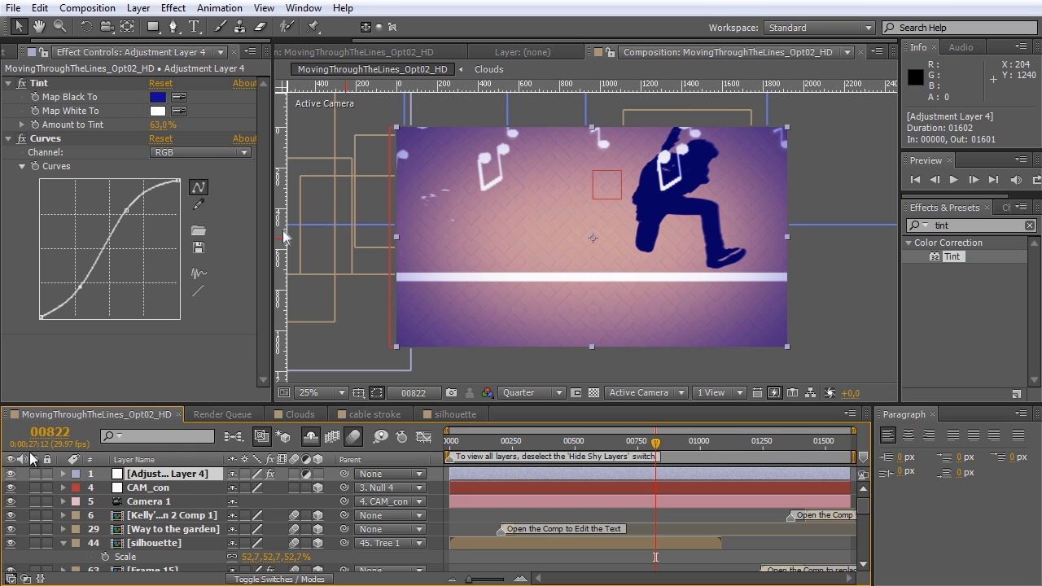
{"action": "left_click", "coordinate": [153, 486]}
{"action": "left_click", "coordinate": [174, 476]}
- Create a new full-frame black solid layer
{"action": "left_click", "coordinate": [138, 8]}
{"action": "mouse_move", "coordinate": [244, 26]}
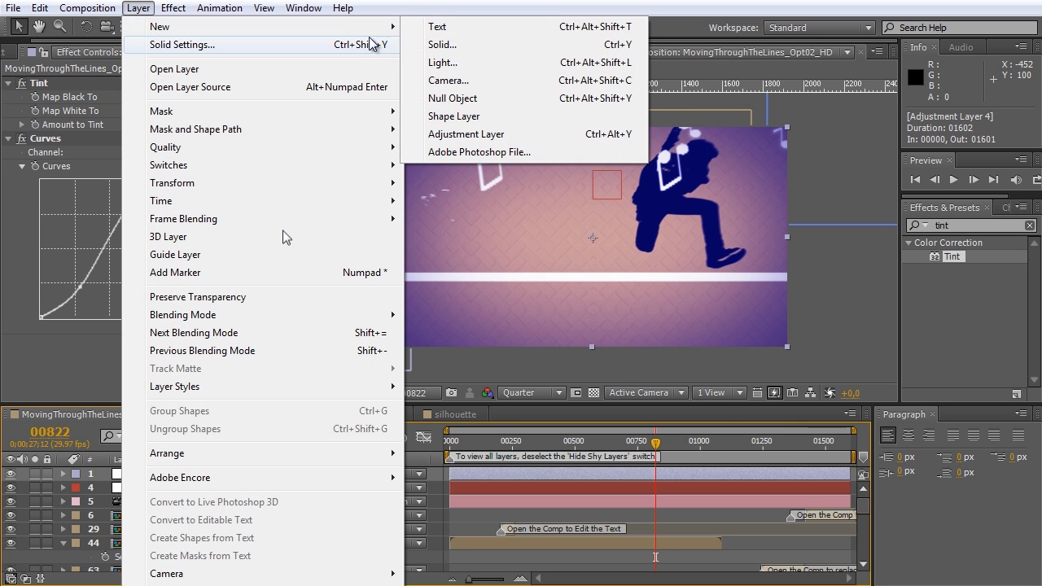
{"action": "left_click", "coordinate": [446, 46]}
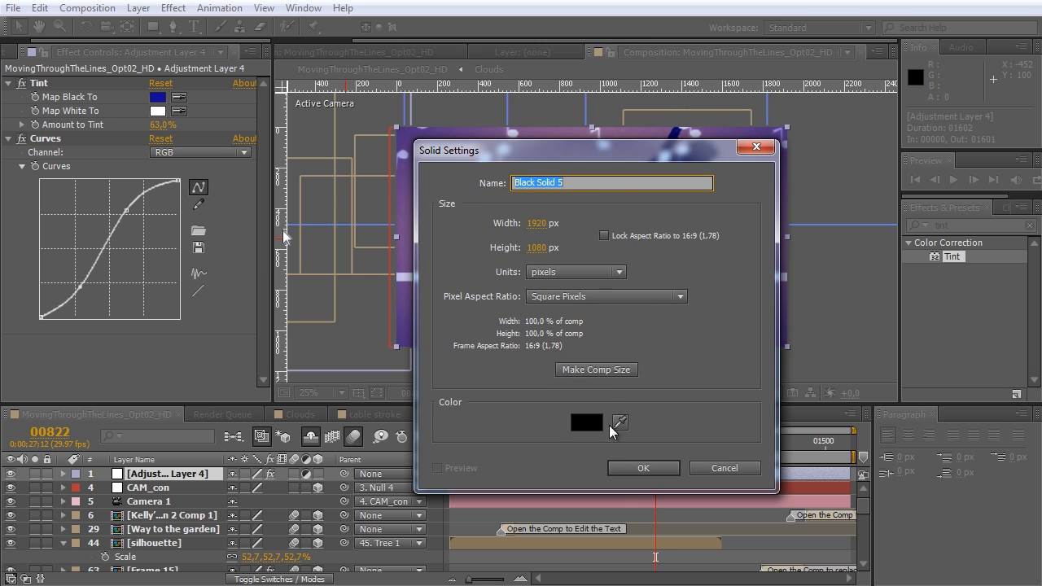
{"action": "left_click", "coordinate": [647, 463]}
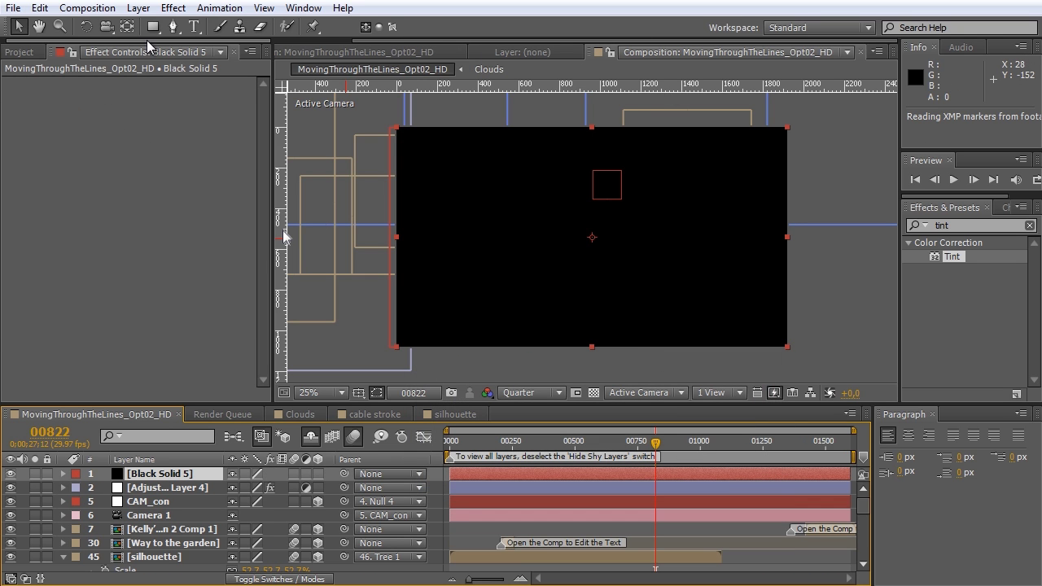
- Draw a closed freeform Pen mask on the black solid
{"action": "left_click", "coordinate": [173, 26]}
{"action": "left_click_drag", "start_coordinate": [522, 165], "coordinate": [572, 170]}
{"action": "left_click_drag", "start_coordinate": [454, 173], "coordinate": [445, 188]}
{"action": "left_click_drag", "start_coordinate": [425, 290], "coordinate": [432, 303]}
{"action": "left_click_drag", "start_coordinate": [506, 307], "coordinate": [529, 306]}
{"action": "left_click_drag", "start_coordinate": [643, 306], "coordinate": [661, 307]}
{"action": "left_click", "coordinate": [734, 312]}
{"action": "left_click_drag", "start_coordinate": [762, 223], "coordinate": [753, 197]}
{"action": "left_click_drag", "start_coordinate": [705, 162], "coordinate": [691, 160]}
{"action": "left_click_drag", "start_coordinate": [597, 155], "coordinate": [528, 172]}
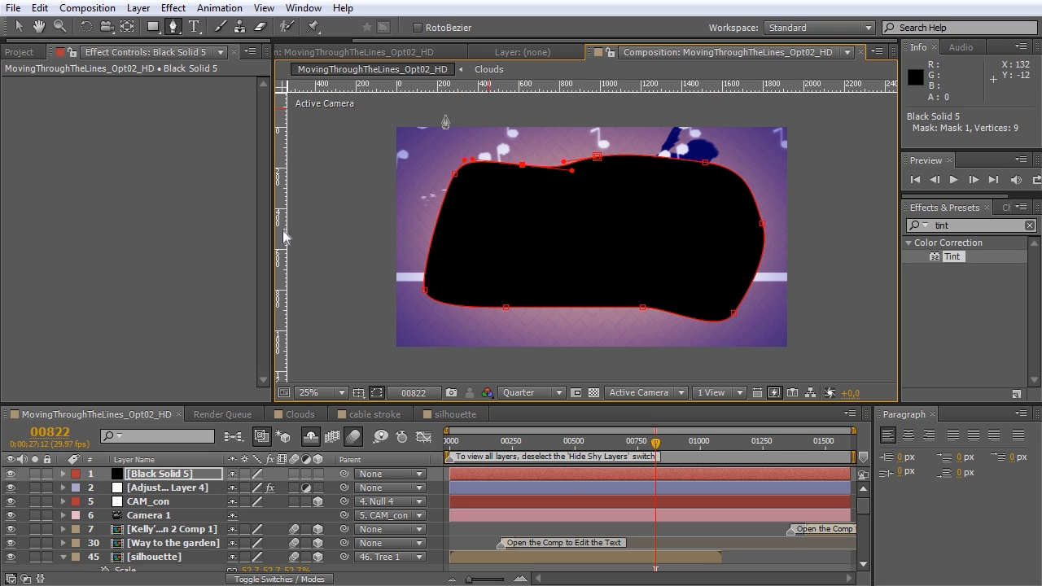
- Delete the hand-drawn mask from Black Solid 5
{"action": "key", "text": "F2"}
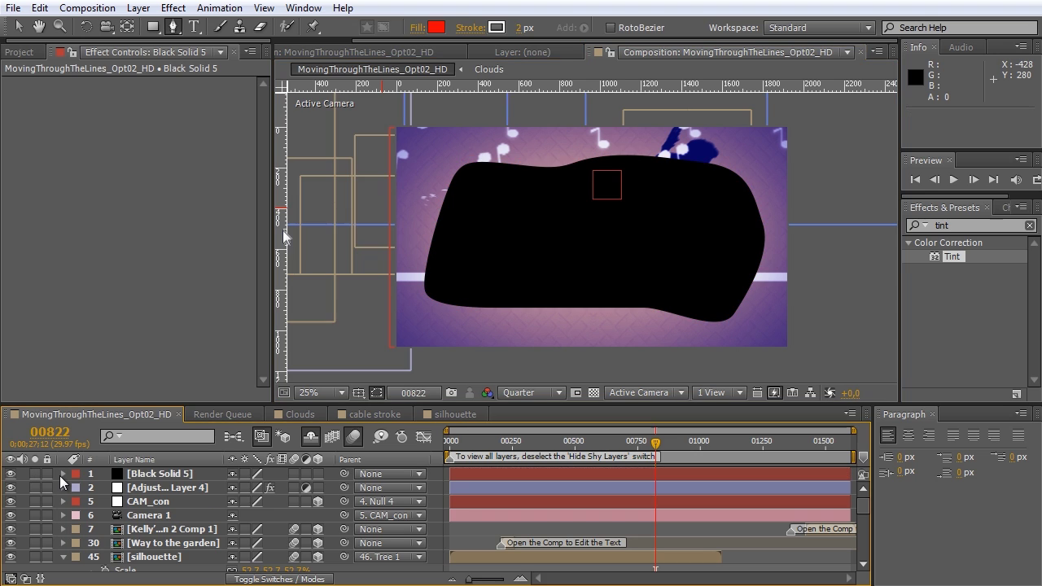
{"action": "left_click", "coordinate": [60, 475]}
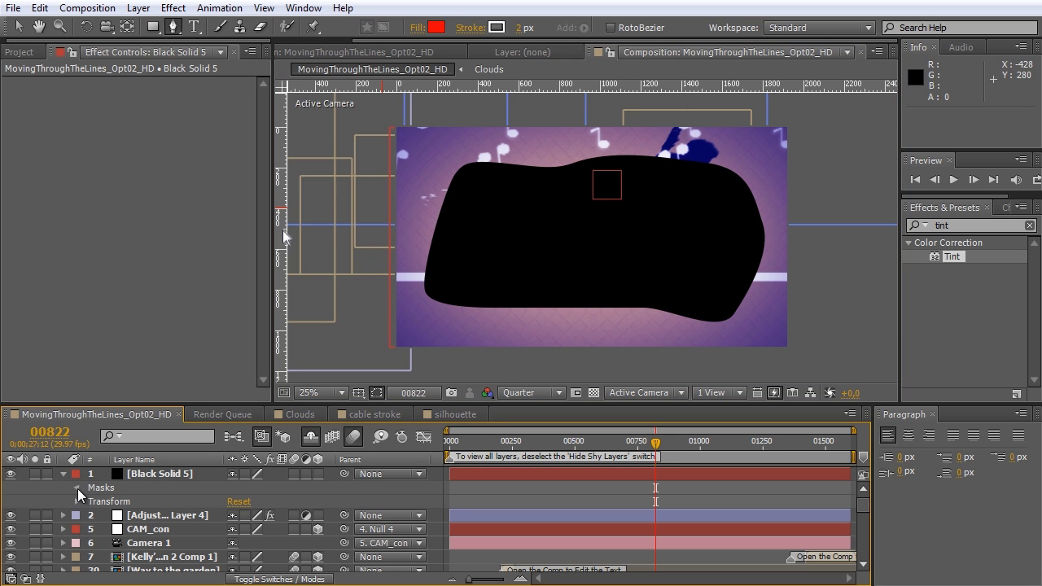
{"action": "left_click", "coordinate": [77, 489]}
{"action": "left_click", "coordinate": [103, 490]}
{"action": "key", "text": "Delete"}
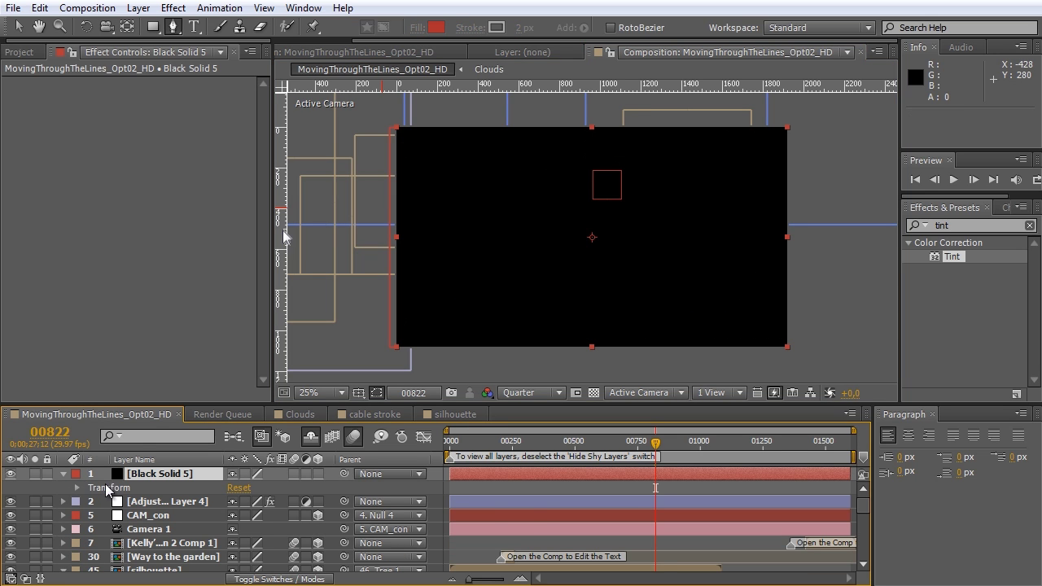
- Add an elliptical mask fitted to the whole black solid
{"action": "left_click", "coordinate": [152, 27]}
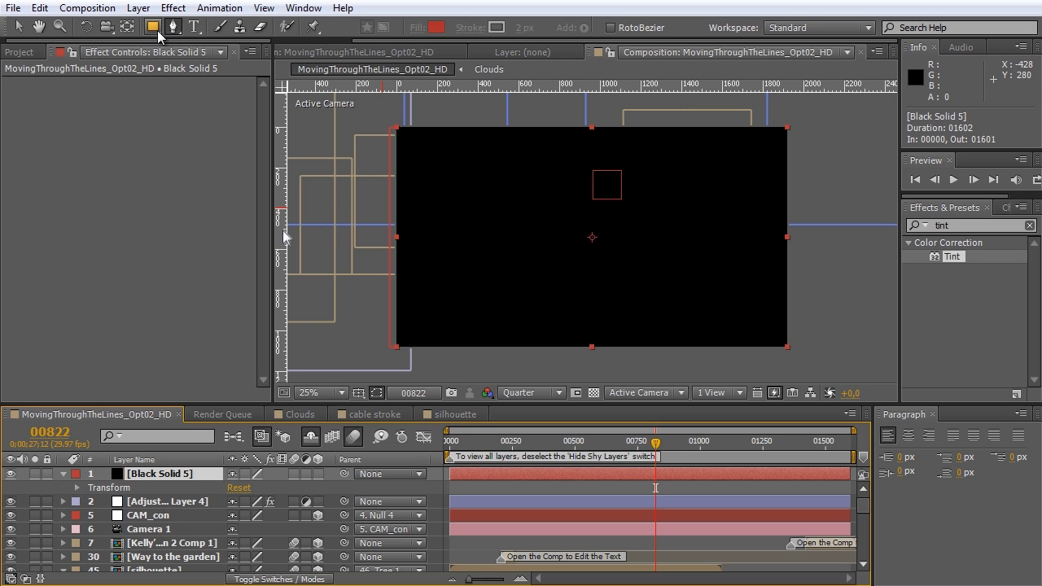
{"action": "left_click_drag", "start_coordinate": [152, 27], "coordinate": [225, 68]}
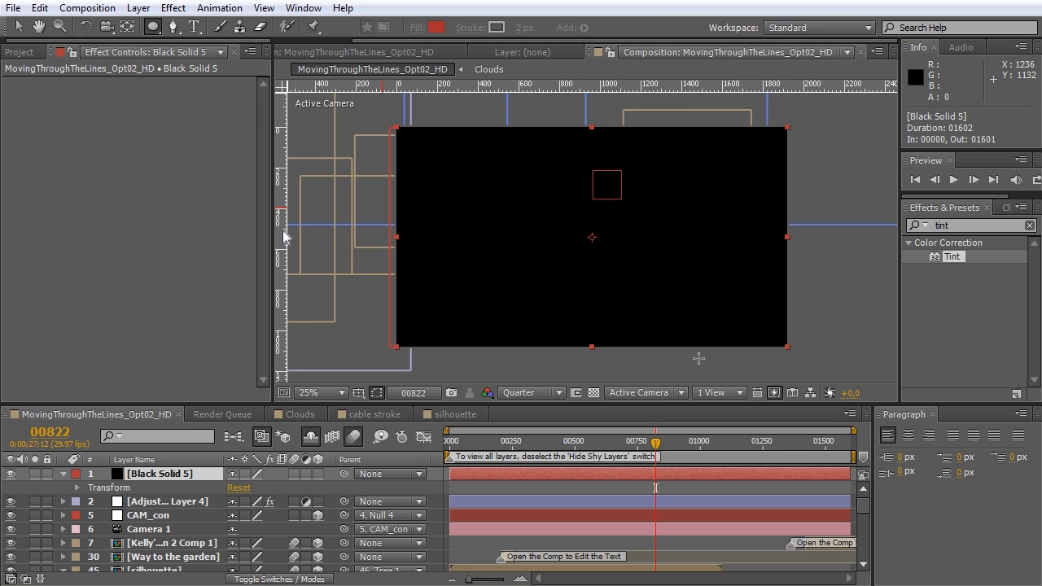
{"action": "double_click", "coordinate": [152, 27]}
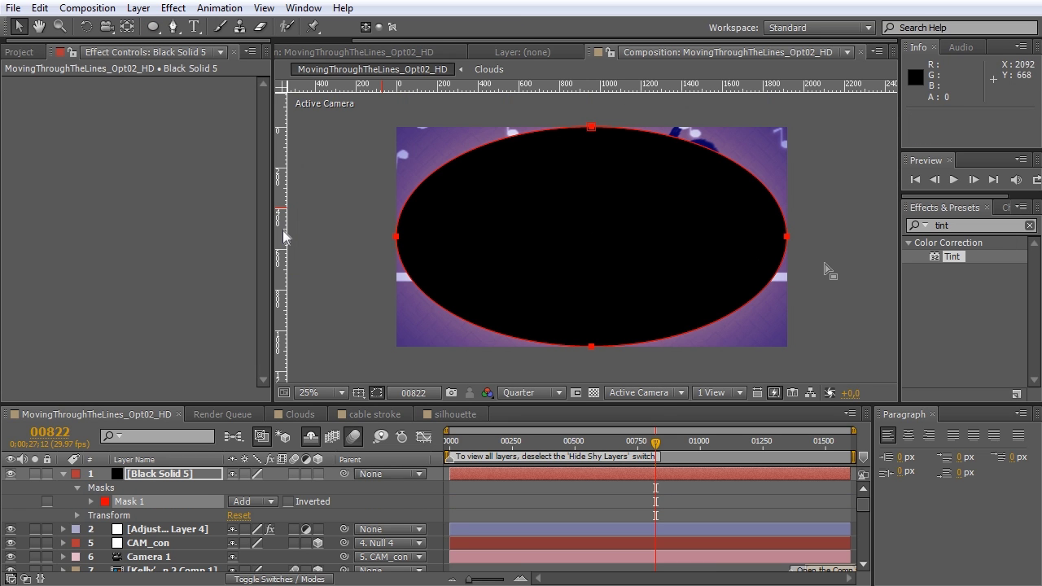
- Set Mask 1 to Subtract with 208 px feather and 132 px expansion
{"action": "left_click", "coordinate": [91, 503]}
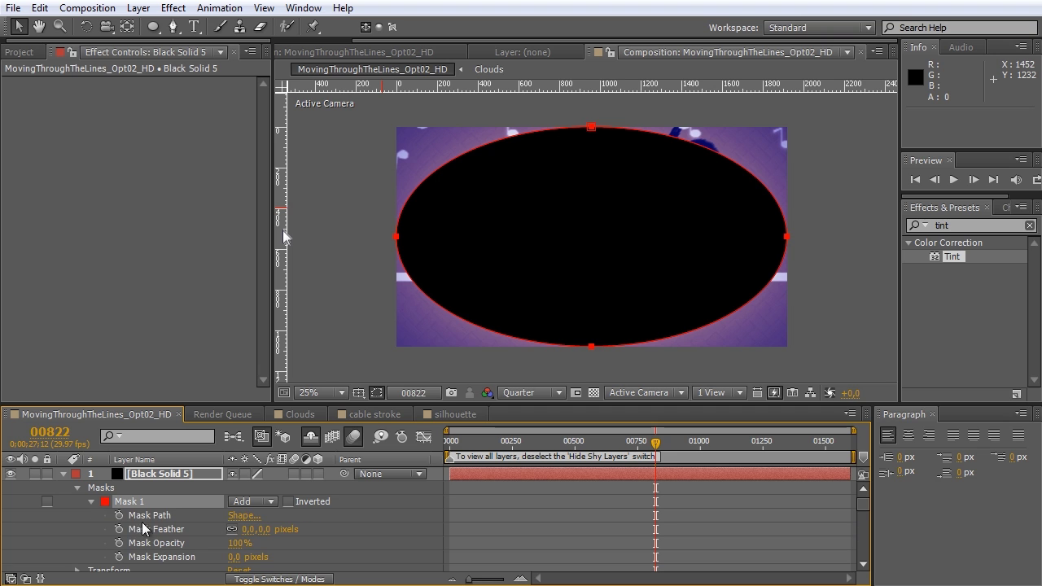
{"action": "left_click", "coordinate": [270, 502]}
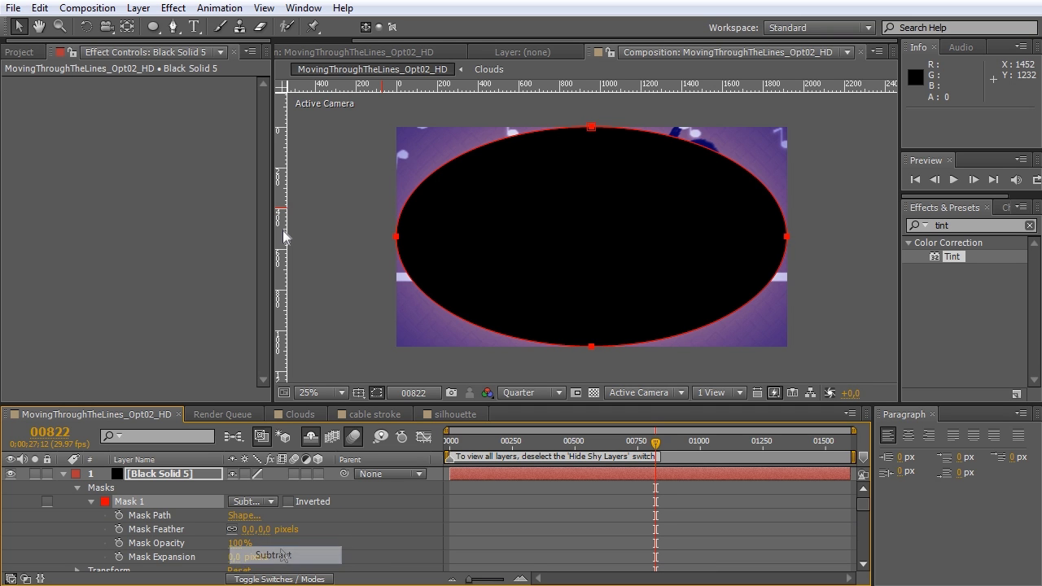
{"action": "left_click", "coordinate": [260, 553]}
{"action": "left_click_drag", "start_coordinate": [266, 530], "coordinate": [388, 539]}
{"action": "left_click_drag", "start_coordinate": [235, 557], "coordinate": [325, 552]}
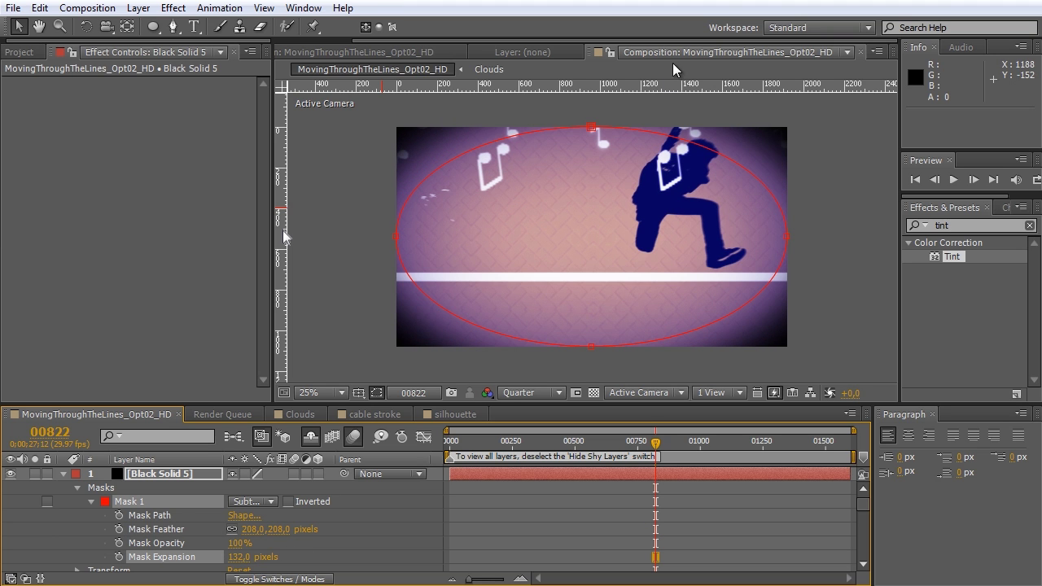
- Nudge the ellipse's top, bottom, left and right points inward
{"action": "left_click_drag", "start_coordinate": [592, 128], "coordinate": [592, 143]}
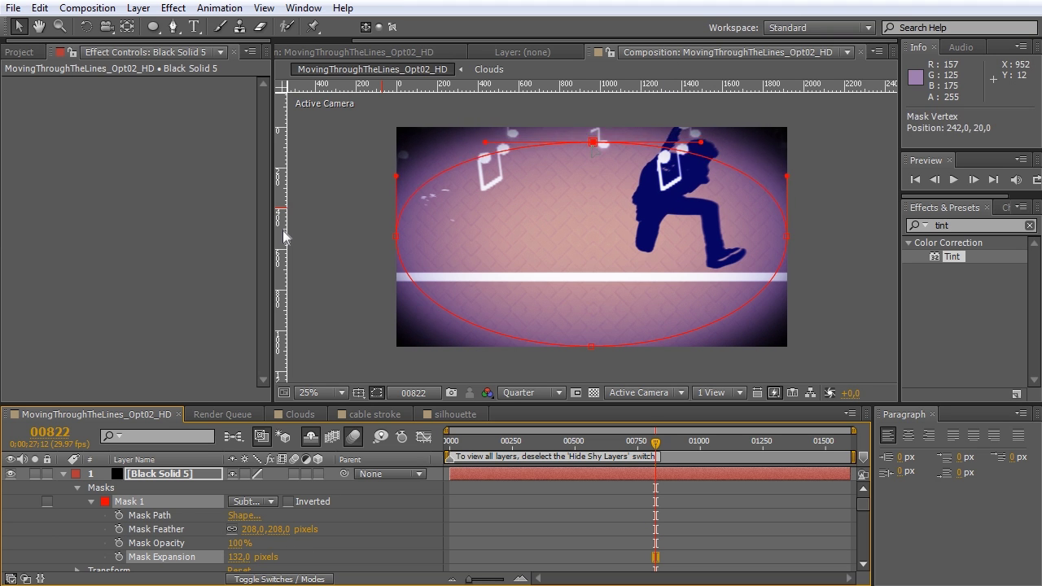
{"action": "left_click", "coordinate": [591, 346]}
{"action": "left_click_drag", "start_coordinate": [592, 345], "coordinate": [592, 336]}
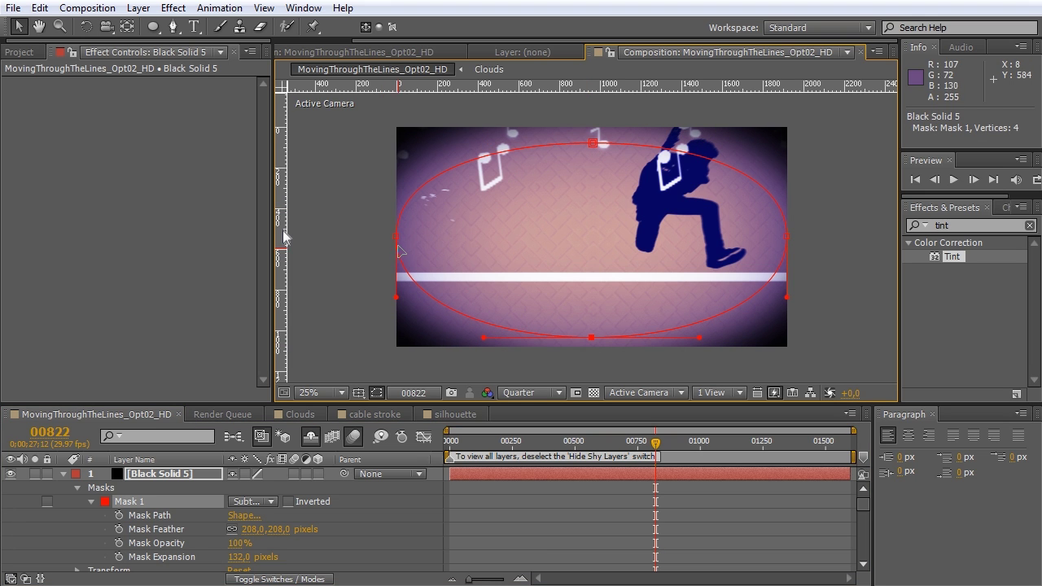
{"action": "left_click_drag", "start_coordinate": [396, 237], "coordinate": [405, 237]}
{"action": "left_click_drag", "start_coordinate": [786, 237], "coordinate": [780, 237]}
{"action": "left_click", "coordinate": [158, 475]}
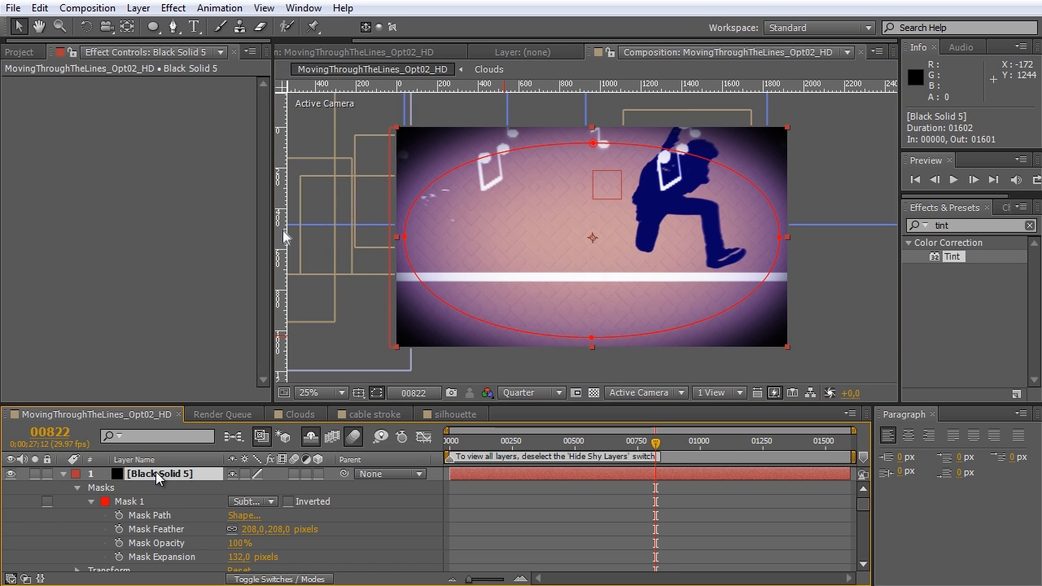
- Lower Black Solid 5's opacity to 43% and move the playhead to frame 00842
{"action": "key", "text": "t"}
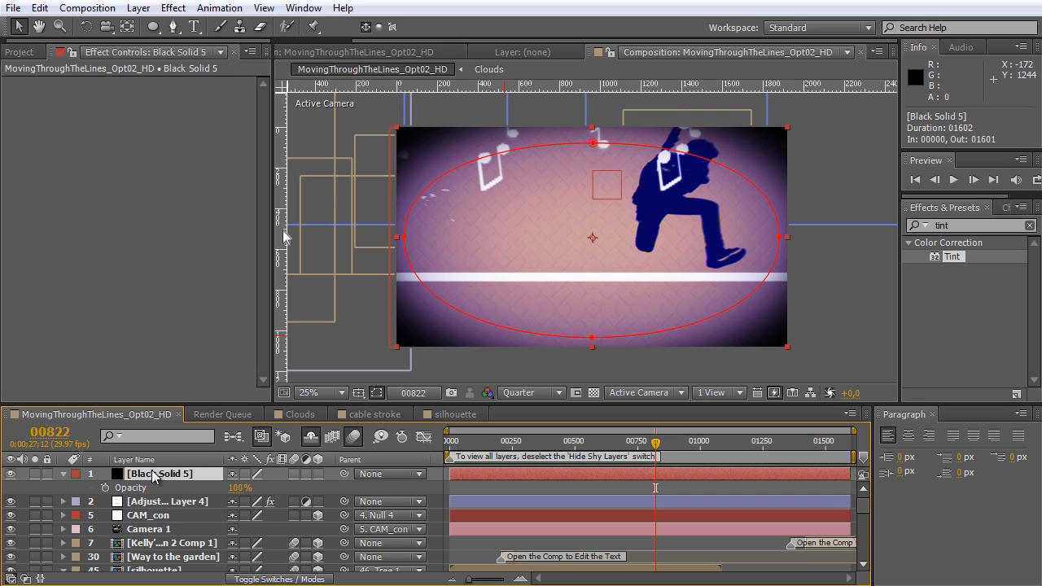
{"action": "left_click_drag", "start_coordinate": [236, 488], "coordinate": [190, 488]}
{"action": "left_click", "coordinate": [214, 355]}
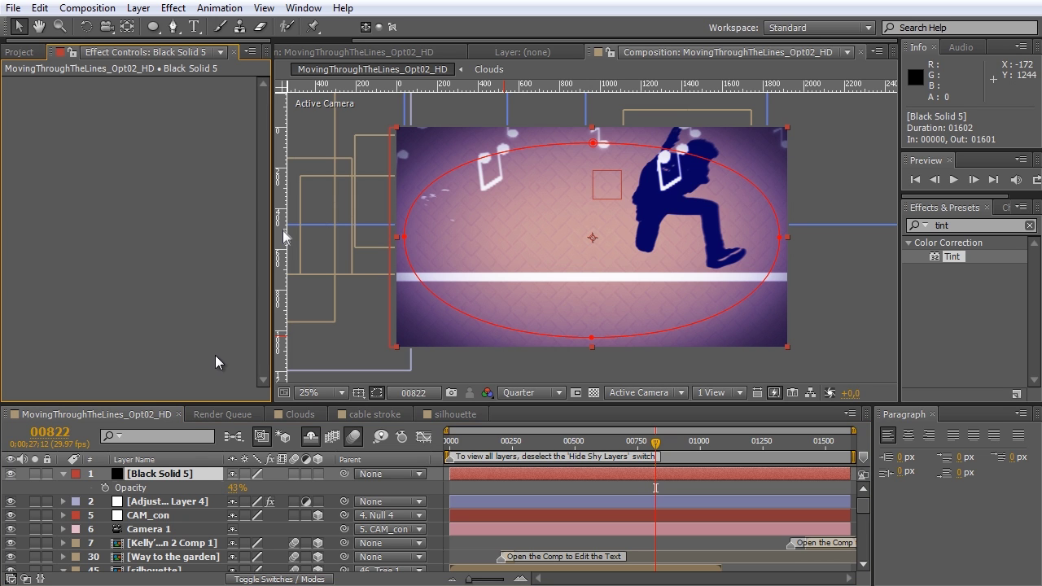
{"action": "left_click", "coordinate": [64, 474]}
{"action": "left_click", "coordinate": [660, 441]}
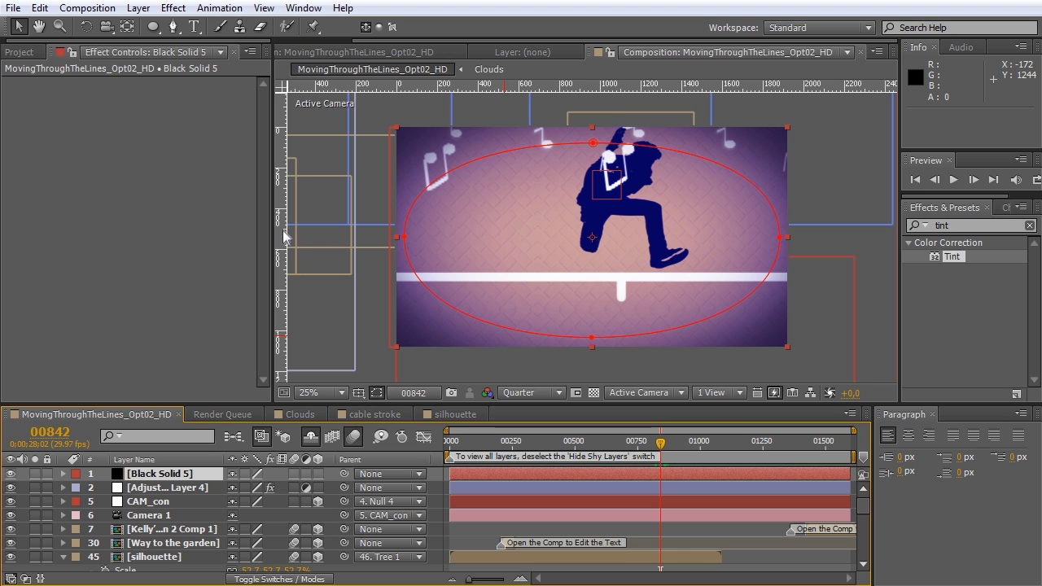
- Import InYourFace_Full.wav from the sound folder into the project
{"action": "left_click", "coordinate": [18, 51]}
{"action": "double_click", "coordinate": [135, 352]}
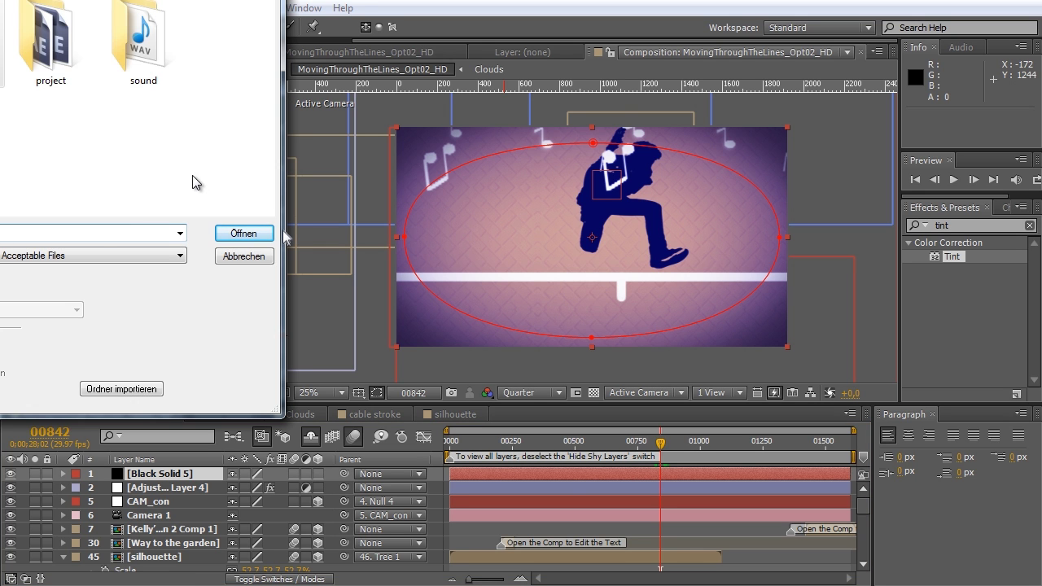
{"action": "double_click", "coordinate": [144, 41]}
{"action": "left_click", "coordinate": [33, 15]}
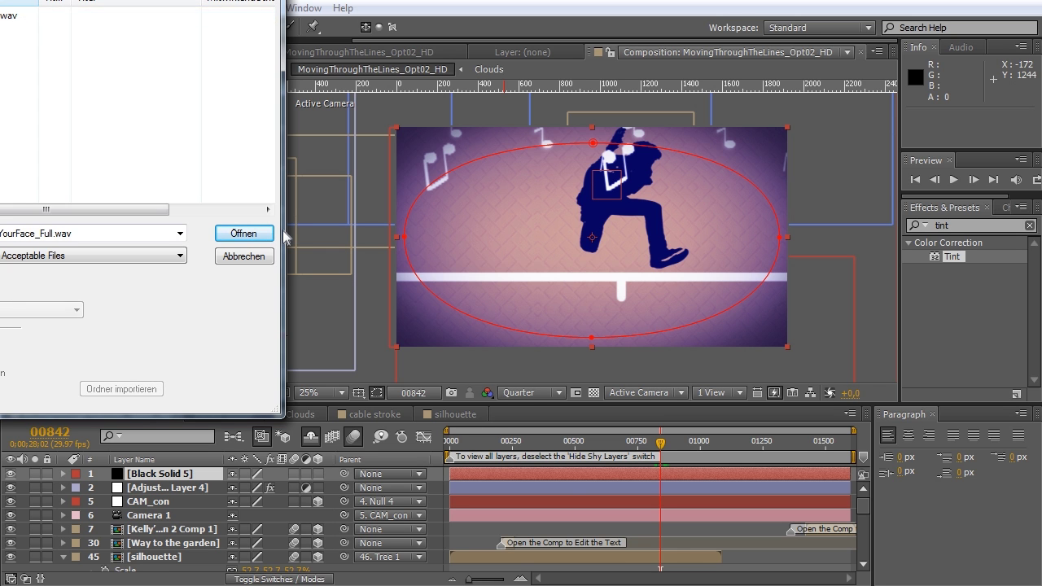
{"action": "left_click", "coordinate": [245, 233]}
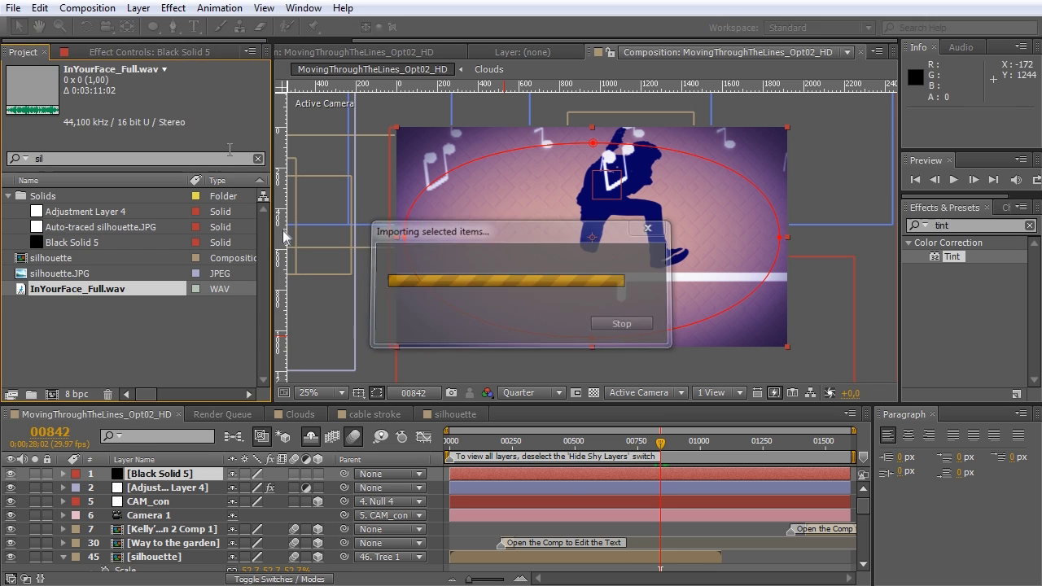
- Add the music as the top layer and slide it to start at frame 00088
{"action": "left_click_drag", "start_coordinate": [144, 288], "coordinate": [163, 472]}
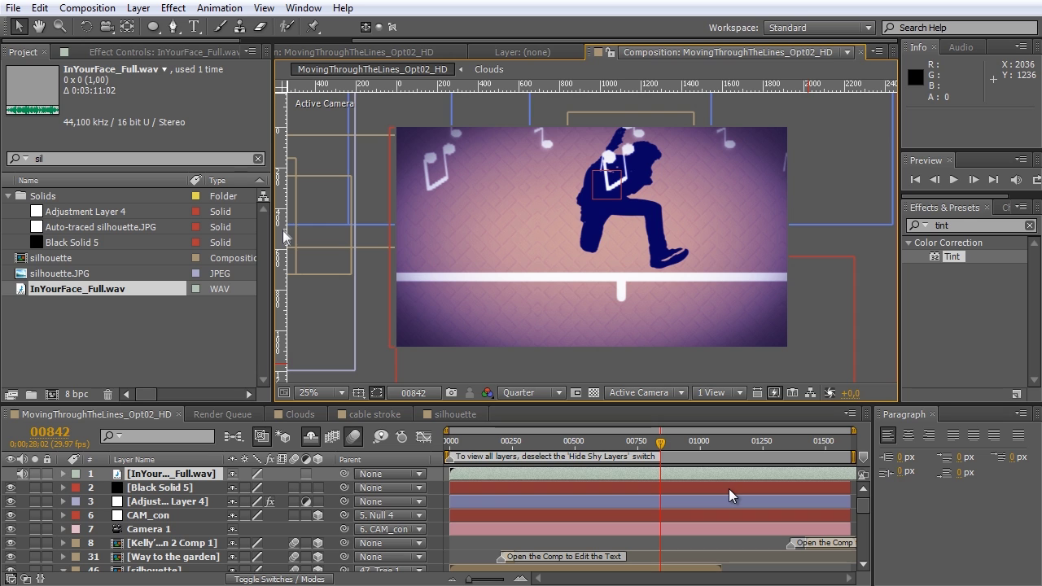
{"action": "left_click", "coordinate": [189, 487]}
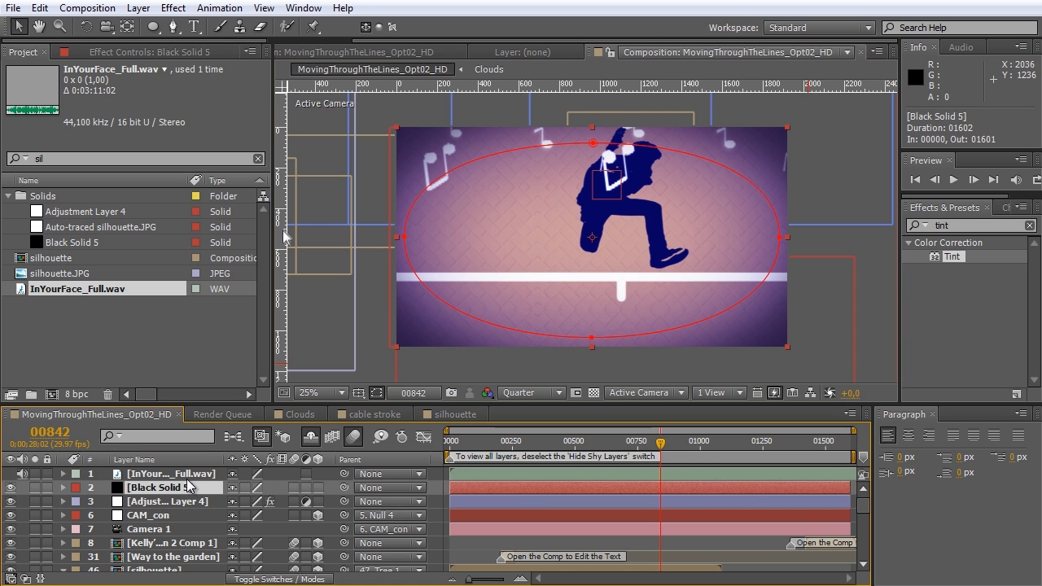
{"action": "left_click", "coordinate": [188, 476]}
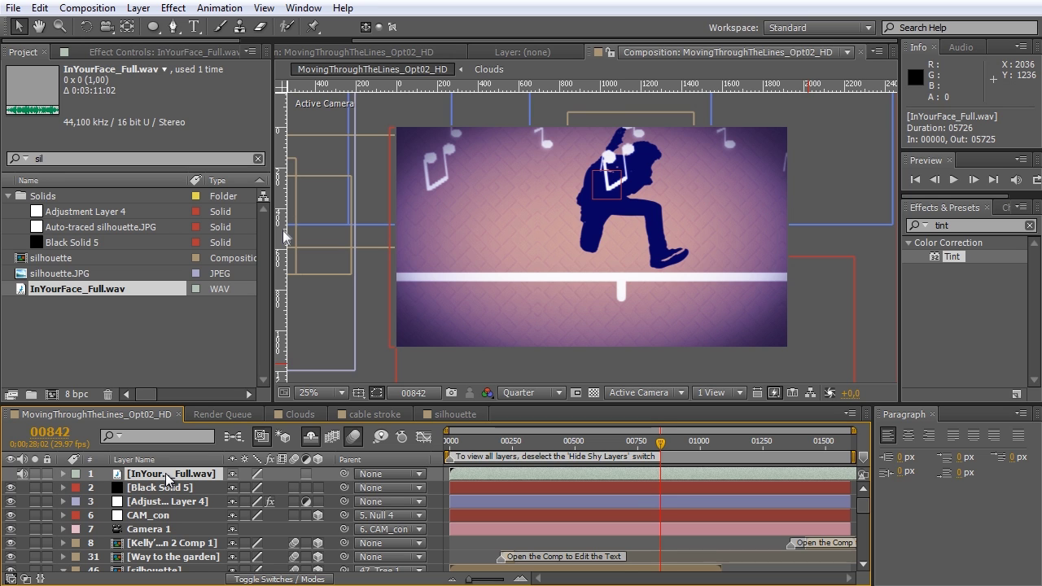
{"action": "key", "text": "l"}
{"action": "key", "text": "l"}
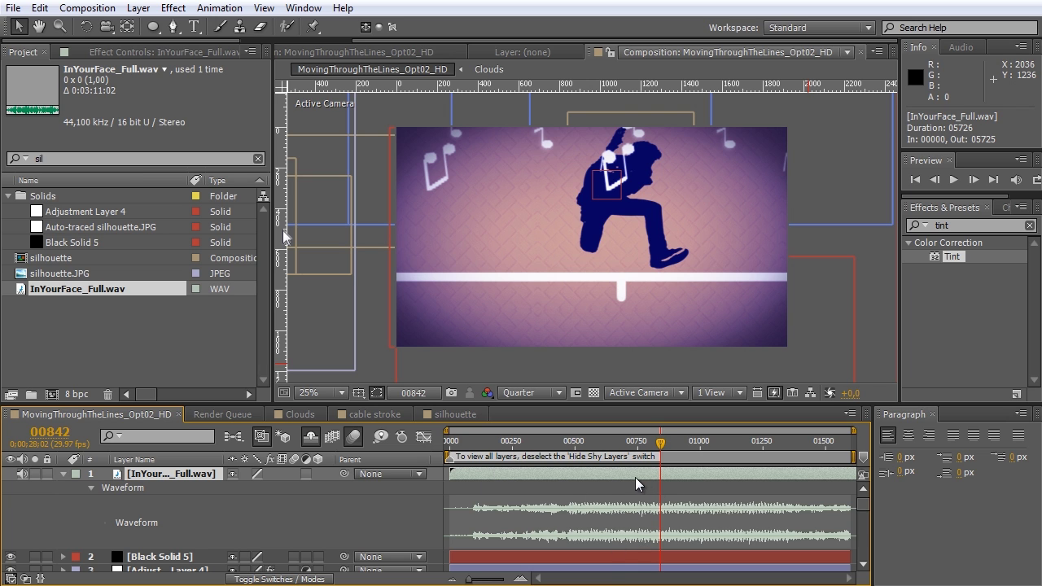
{"action": "left_click_drag", "start_coordinate": [635, 477], "coordinate": [657, 487]}
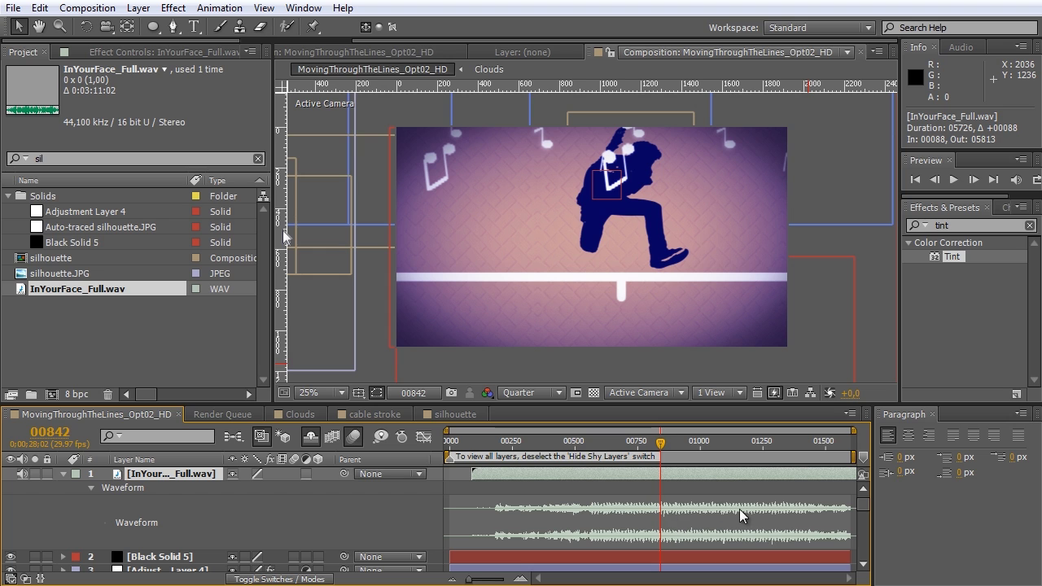
{"action": "right_click", "coordinate": [158, 479]}
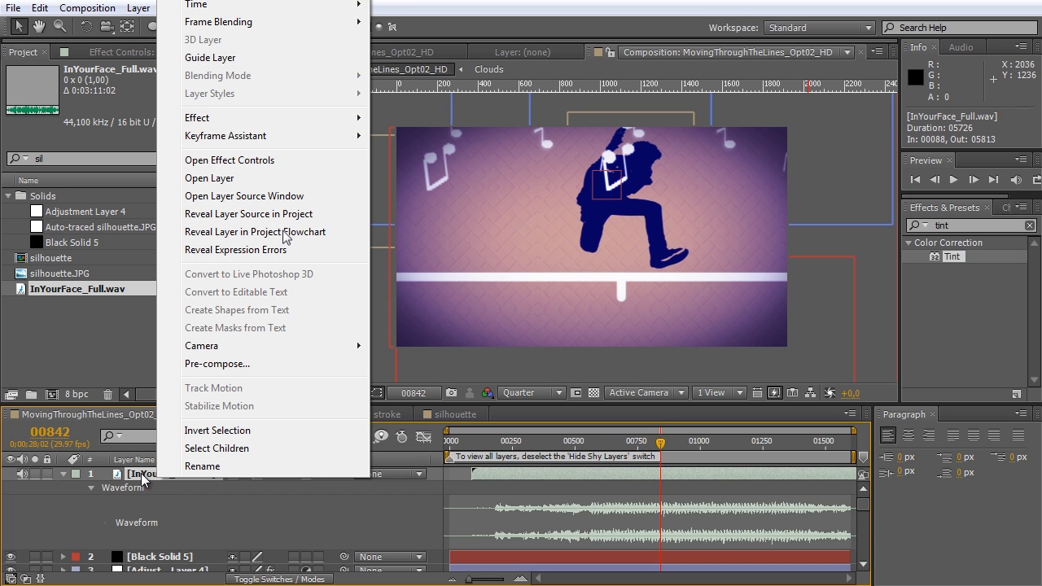
- Convert the music's audio to keyframes, creating an Audio Amplitude layer
{"action": "mouse_move", "coordinate": [261, 139]}
{"action": "left_click", "coordinate": [461, 136]}
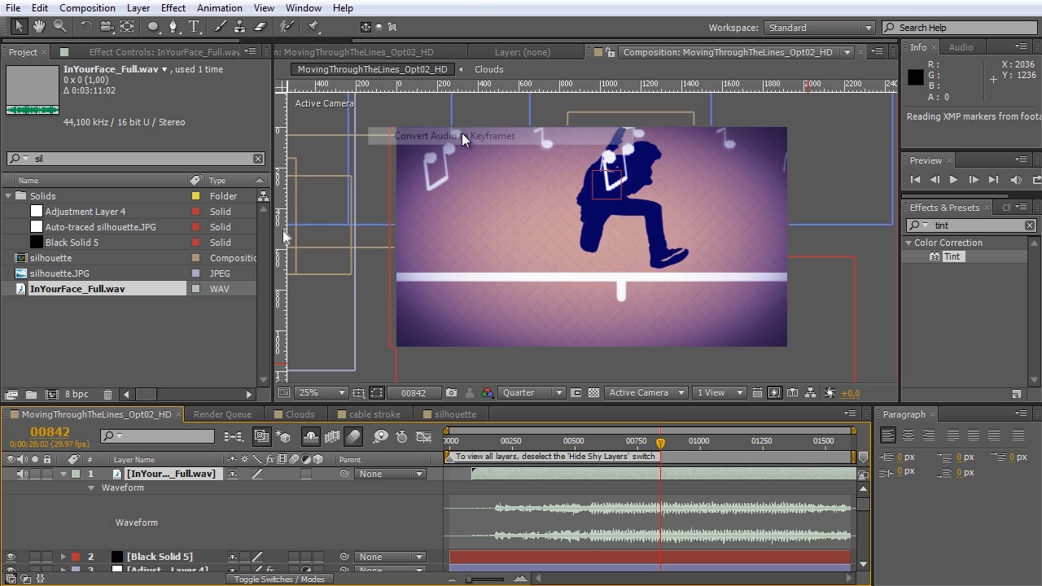
{"action": "left_click", "coordinate": [63, 487]}
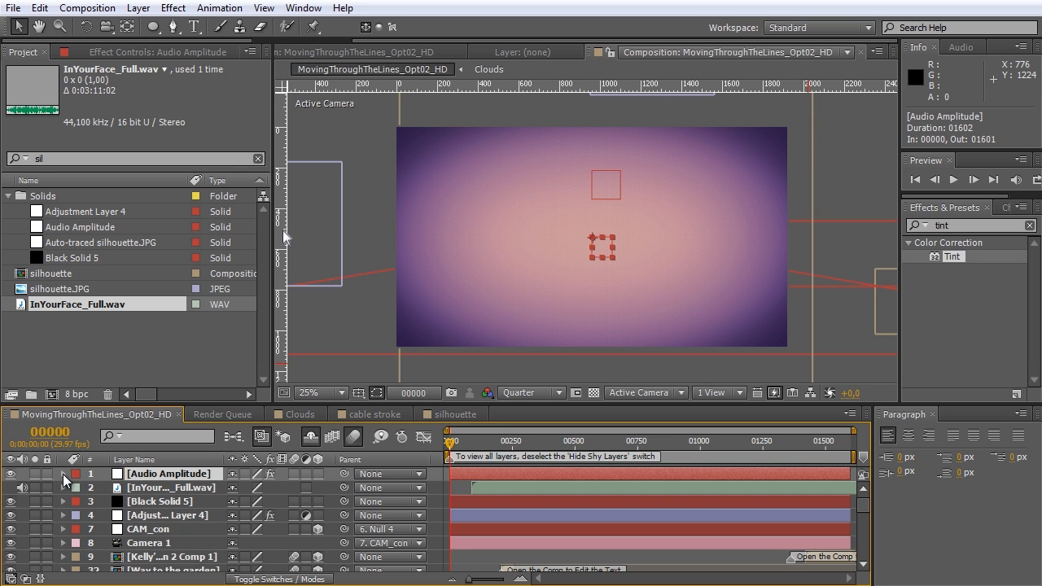
- Delete the Left Channel and Right Channel effects, keeping Both Channels
{"action": "left_click", "coordinate": [63, 474]}
{"action": "left_click", "coordinate": [77, 488]}
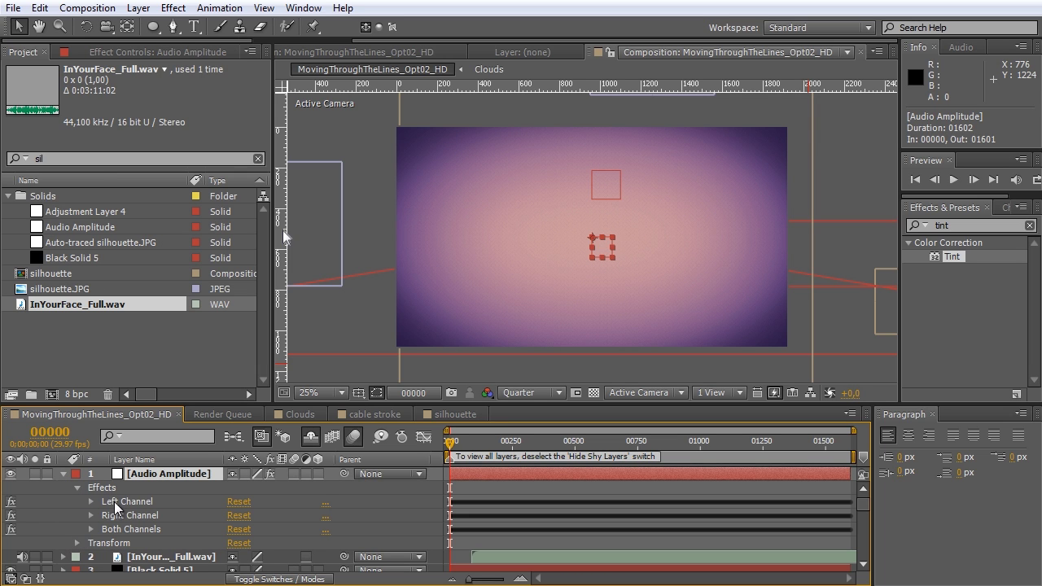
{"action": "left_click", "coordinate": [115, 501]}
{"action": "left_click", "coordinate": [126, 519]}
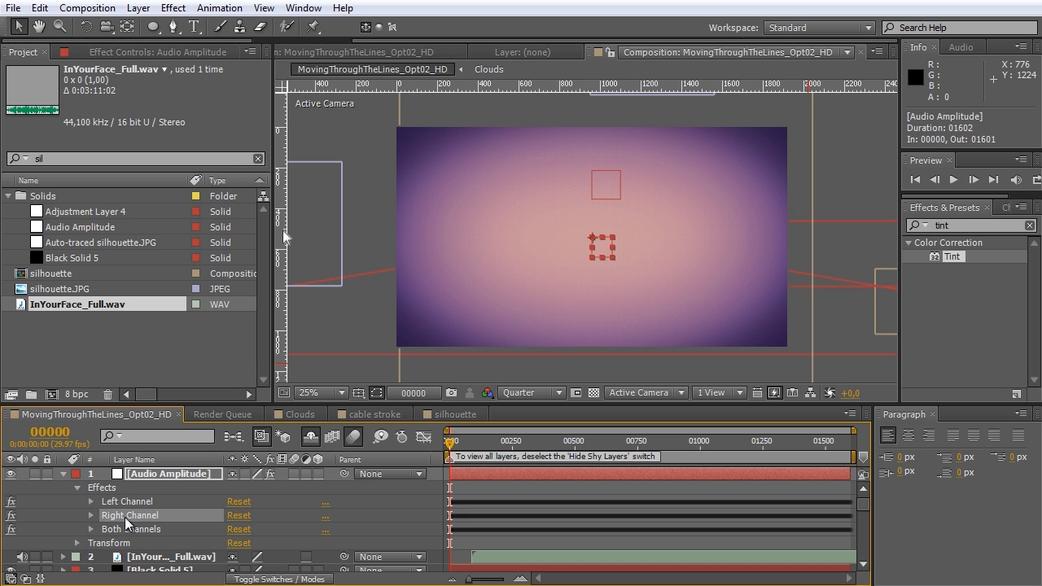
{"action": "left_click", "coordinate": [132, 530]}
{"action": "left_click", "coordinate": [134, 514]}
{"action": "key", "text": "Delete"}
{"action": "left_click", "coordinate": [135, 502]}
{"action": "key", "text": "Delete"}
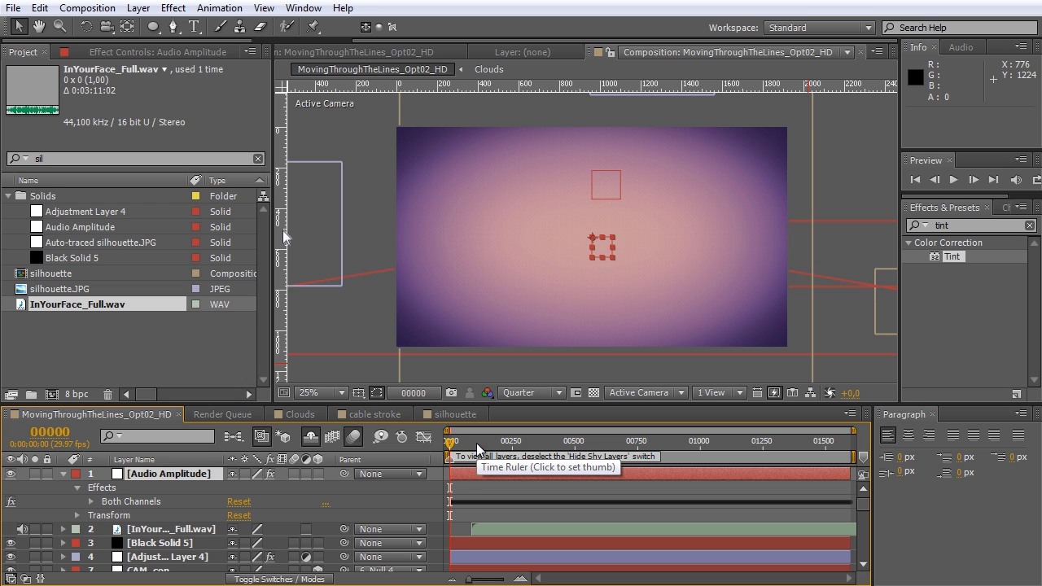
- View the Both Channels Slider keyframes as a curve in the Graph Editor, ending at frame 00662
{"action": "left_click", "coordinate": [114, 503]}
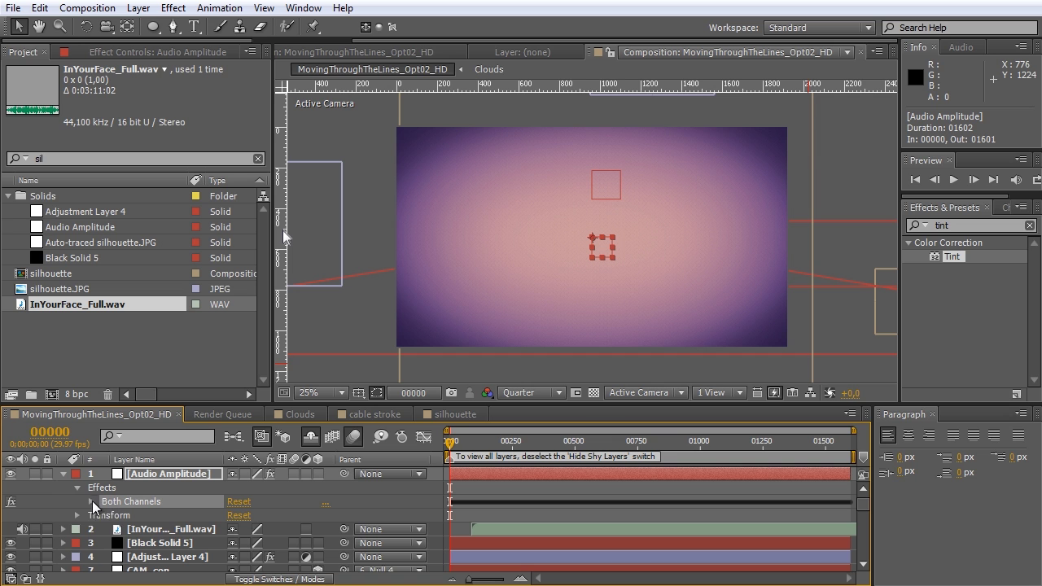
{"action": "left_click", "coordinate": [92, 501]}
{"action": "left_click_drag", "start_coordinate": [487, 436], "coordinate": [552, 455]}
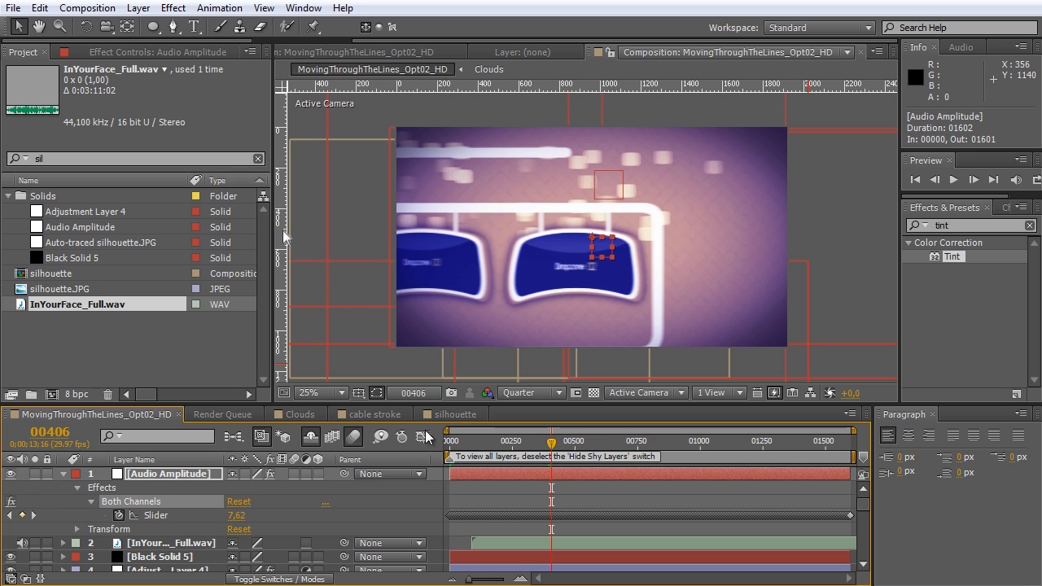
{"action": "left_click", "coordinate": [152, 516]}
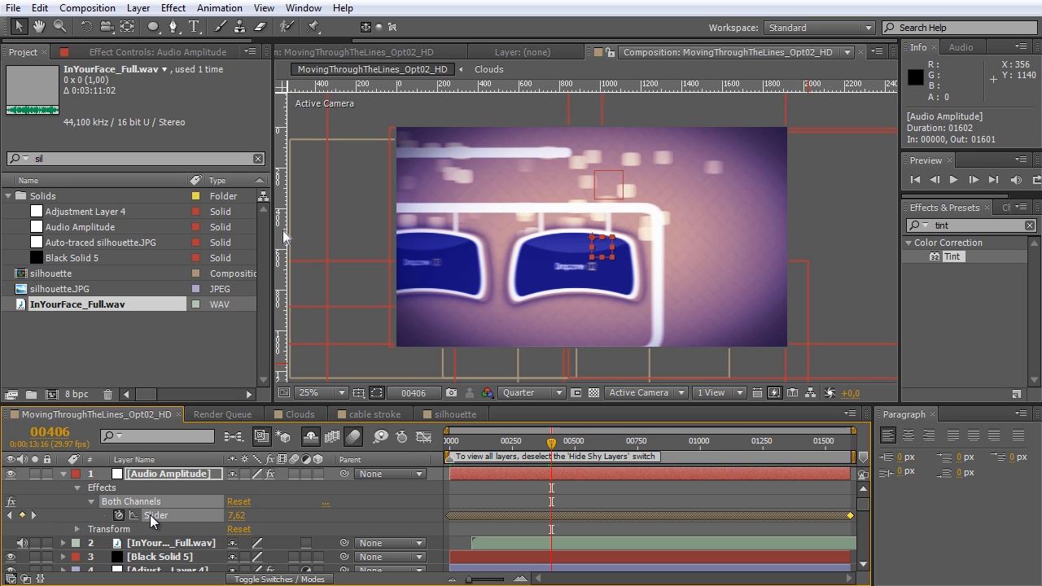
{"action": "left_click", "coordinate": [423, 440]}
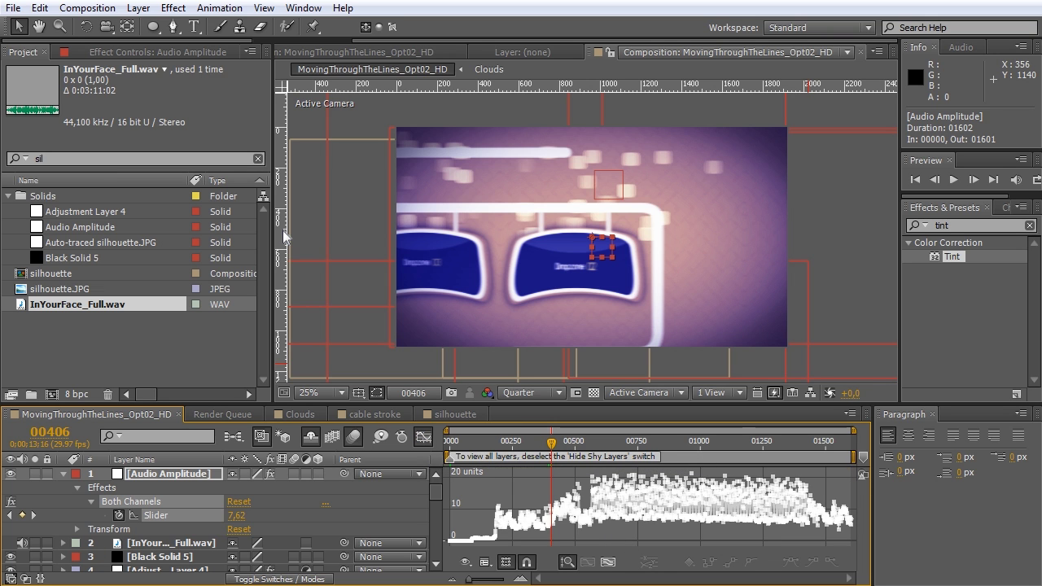
{"action": "scroll", "coordinate": [639, 535], "scroll_direction": "up", "scroll_amount": 5}
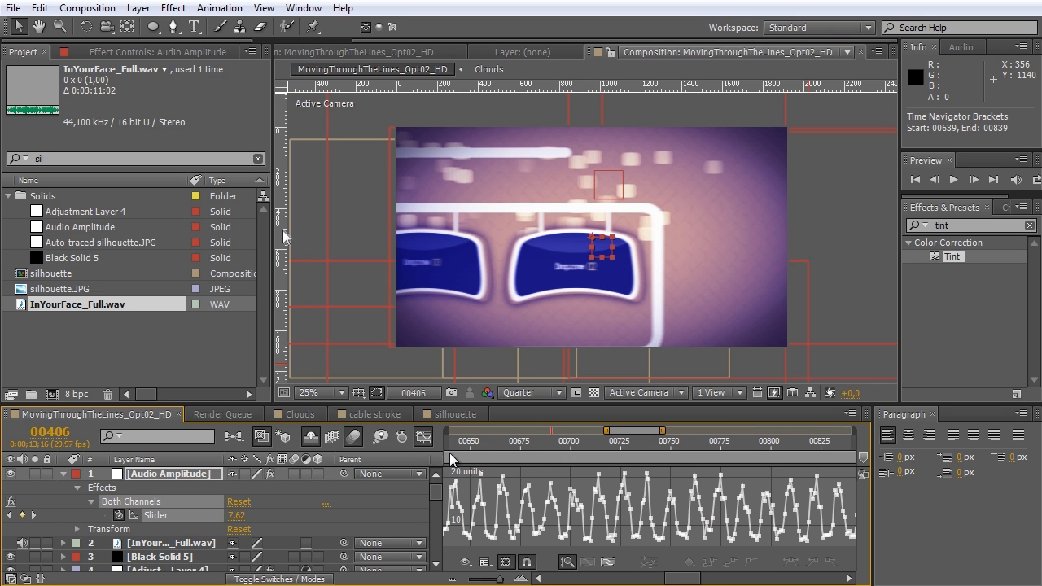
{"action": "left_click_drag", "start_coordinate": [482, 444], "coordinate": [483, 466]}
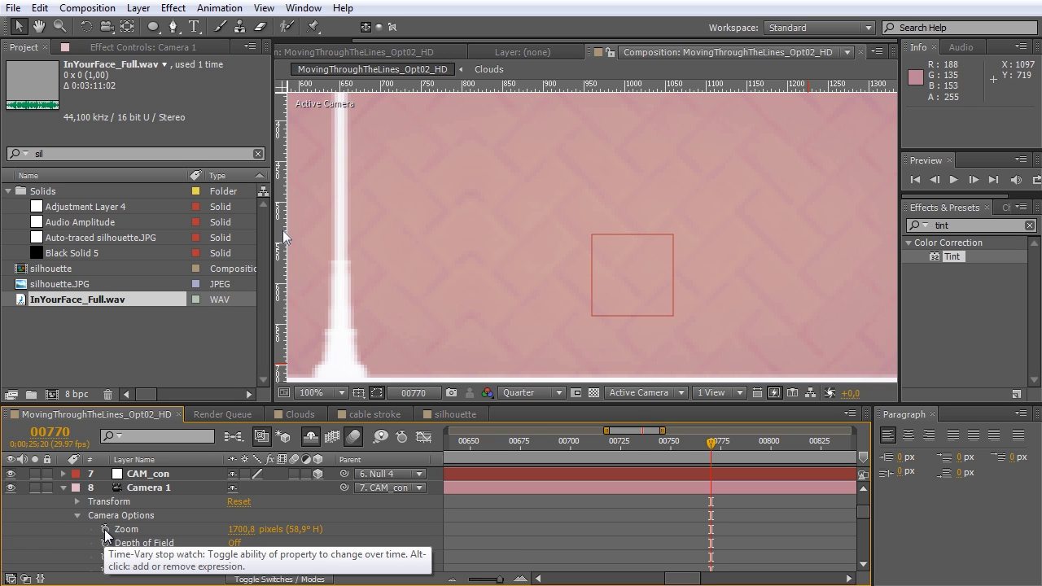
- Give Camera 1's Zoom an expression adding the Audio Amplitude Both Channels Slider in parentheses
{"action": "left_click", "coordinate": [105, 530], "text": "alt"}
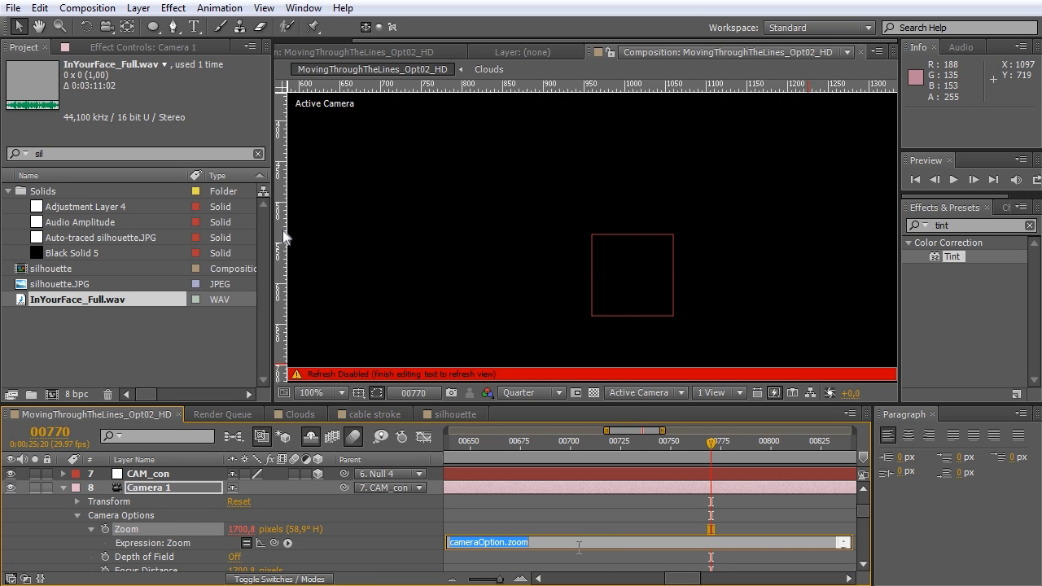
{"action": "left_click", "coordinate": [573, 544]}
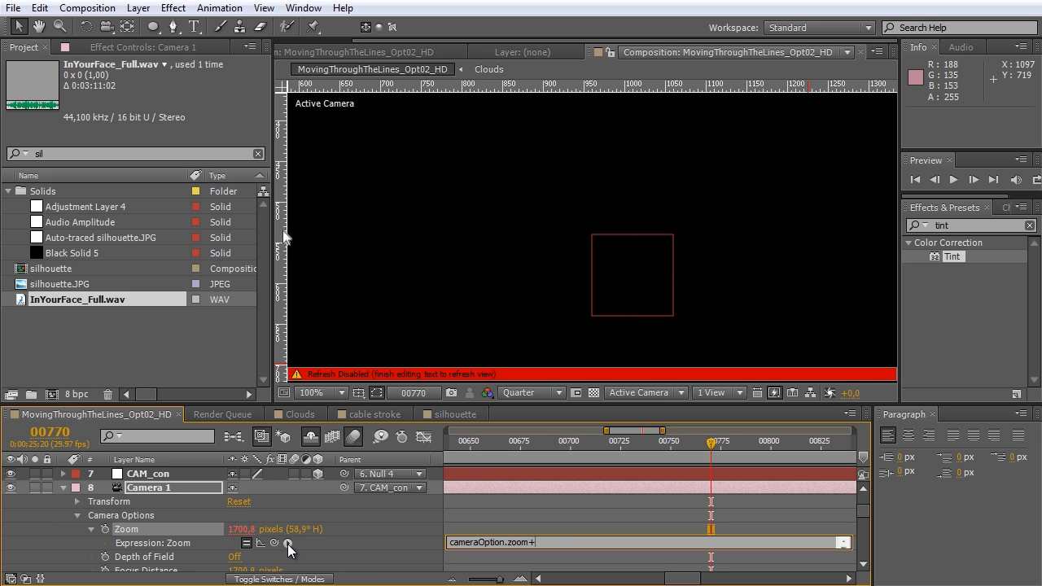
{"action": "left_click_drag", "start_coordinate": [271, 544], "coordinate": [155, 515]}
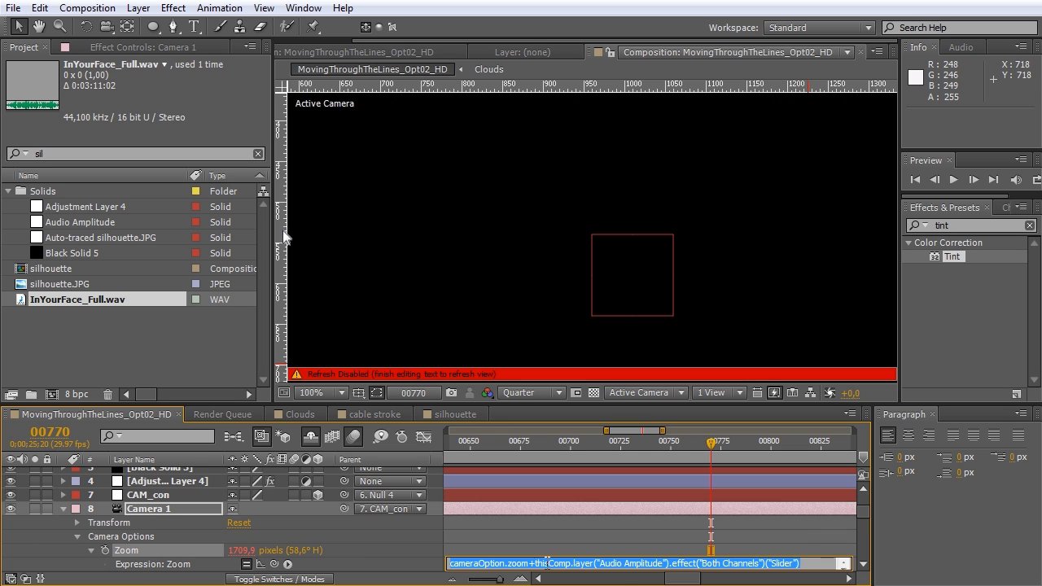
{"action": "left_click", "coordinate": [544, 562]}
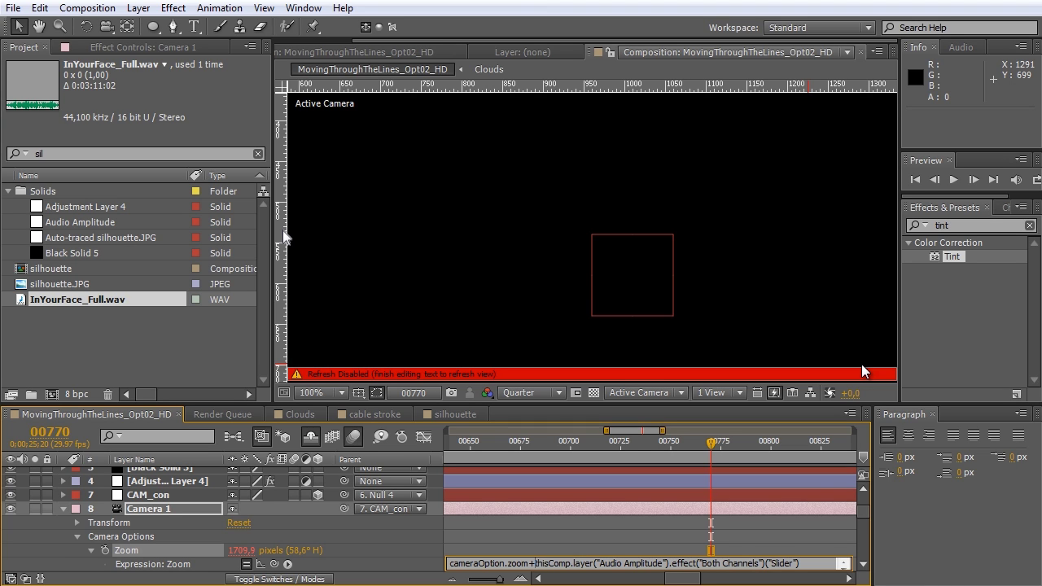
{"action": "type", "text": "("}
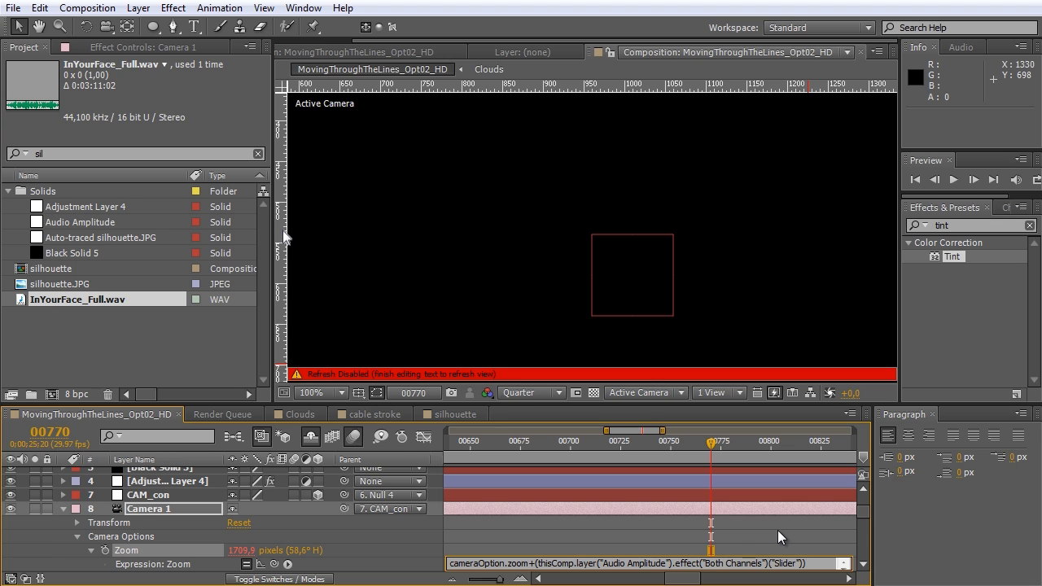
{"action": "type", "text": "*2"}
{"action": "left_click", "coordinate": [818, 547]}
- Change the expression's multiplier to 10 and RAM-preview the beat-driven zoom
{"action": "scroll", "coordinate": [720, 286], "scroll_direction": "down", "scroll_amount": 4}
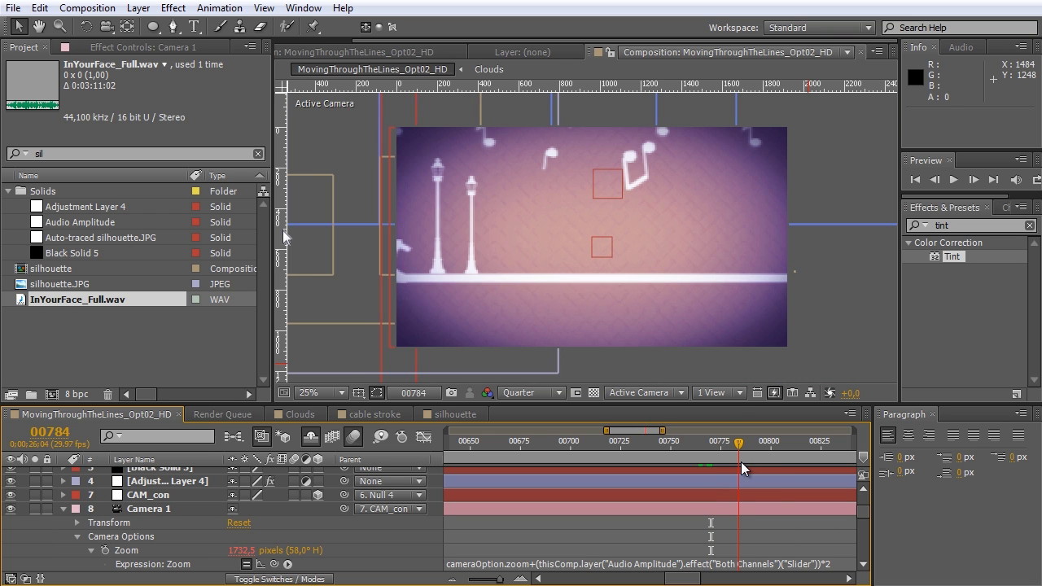
{"action": "left_click", "coordinate": [840, 564]}
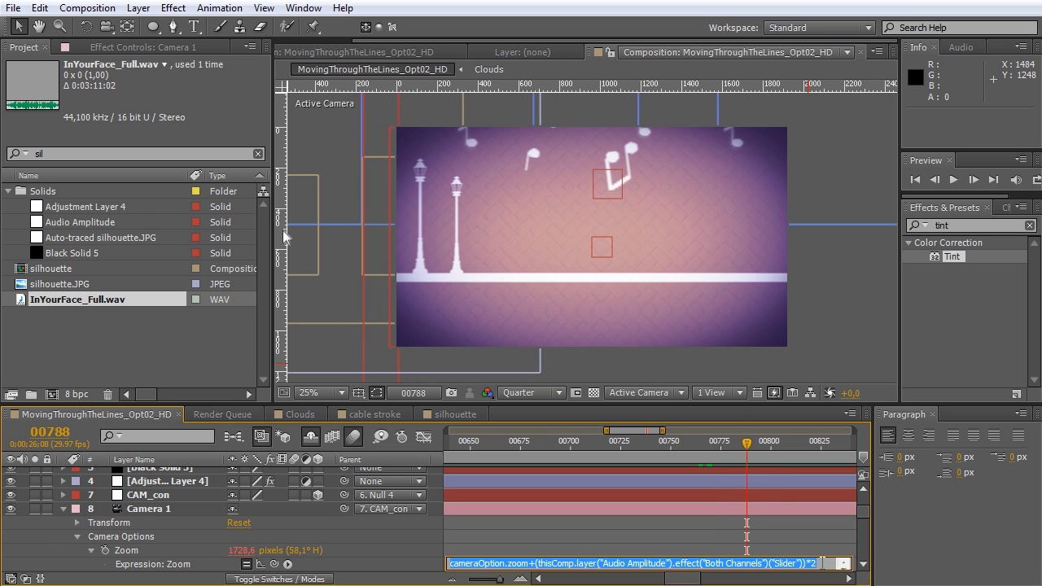
{"action": "left_click", "coordinate": [822, 563]}
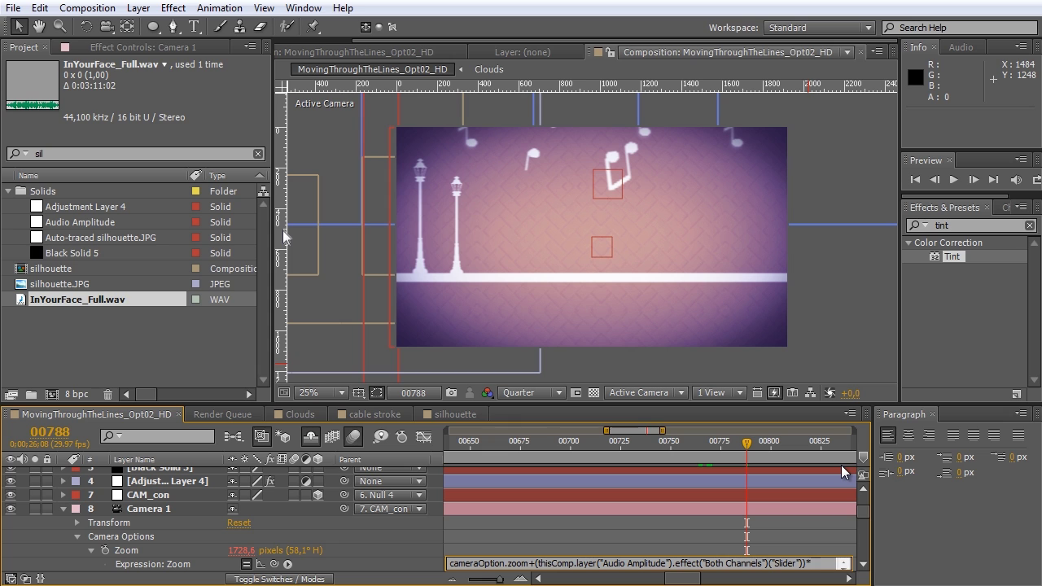
{"action": "left_click", "coordinate": [818, 518]}
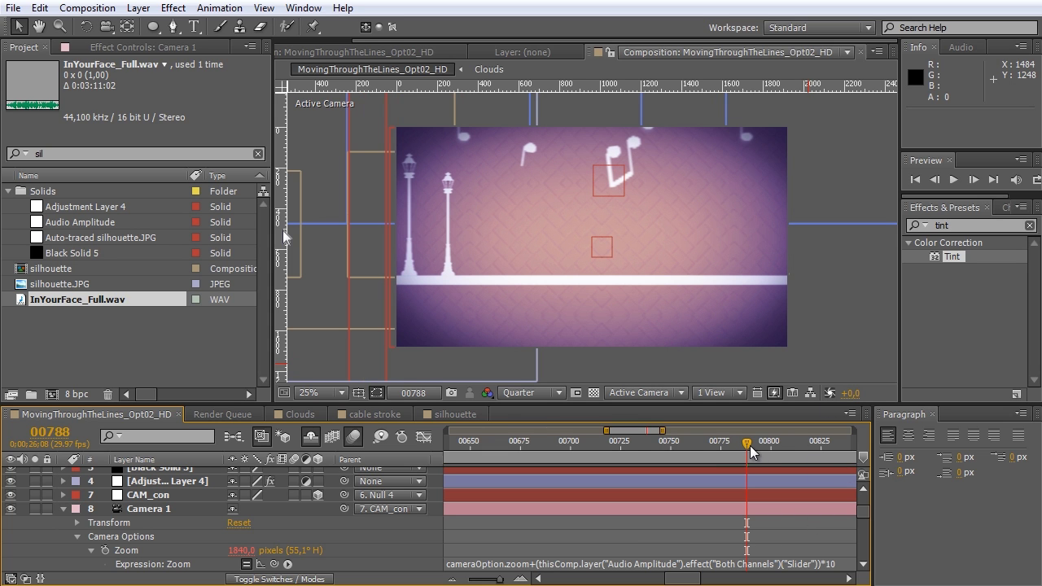
{"action": "left_click_drag", "start_coordinate": [749, 445], "coordinate": [643, 452]}
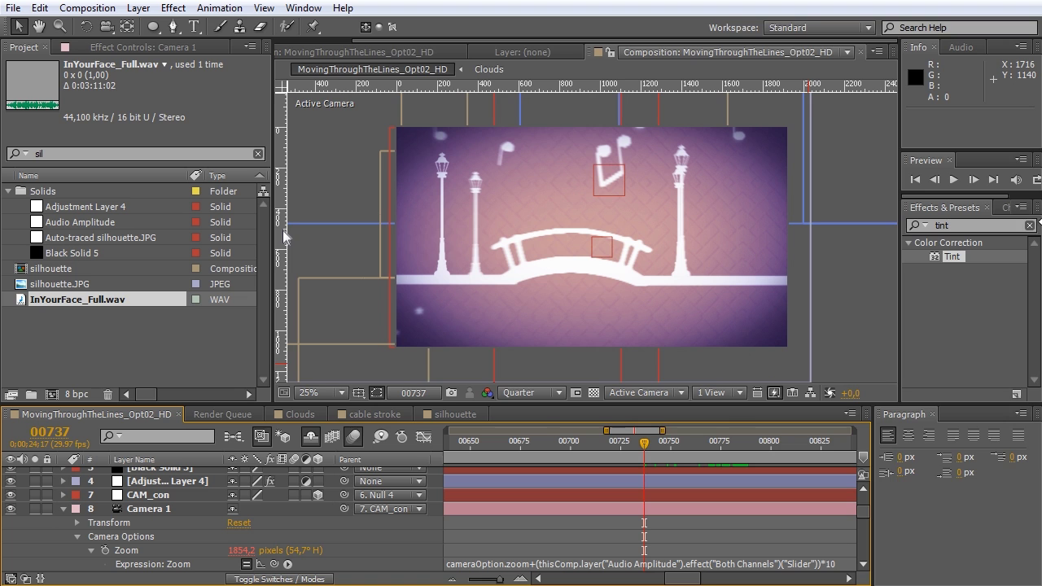
{"action": "left_click", "coordinate": [1034, 179]}
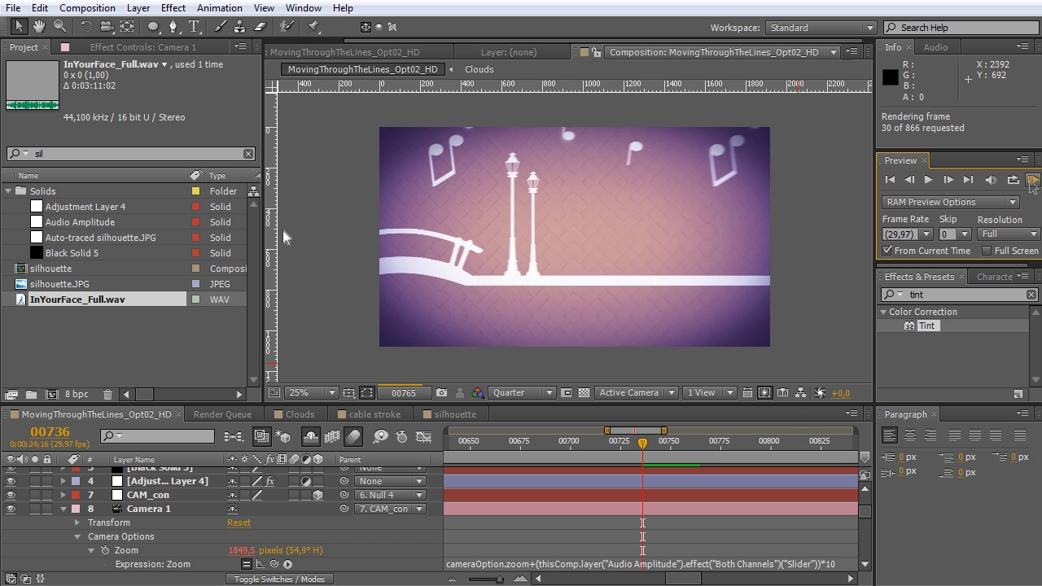
- Play and then stop the cached RAM preview, and fold Camera 1's properties closed
{"action": "left_click", "coordinate": [1033, 183]}
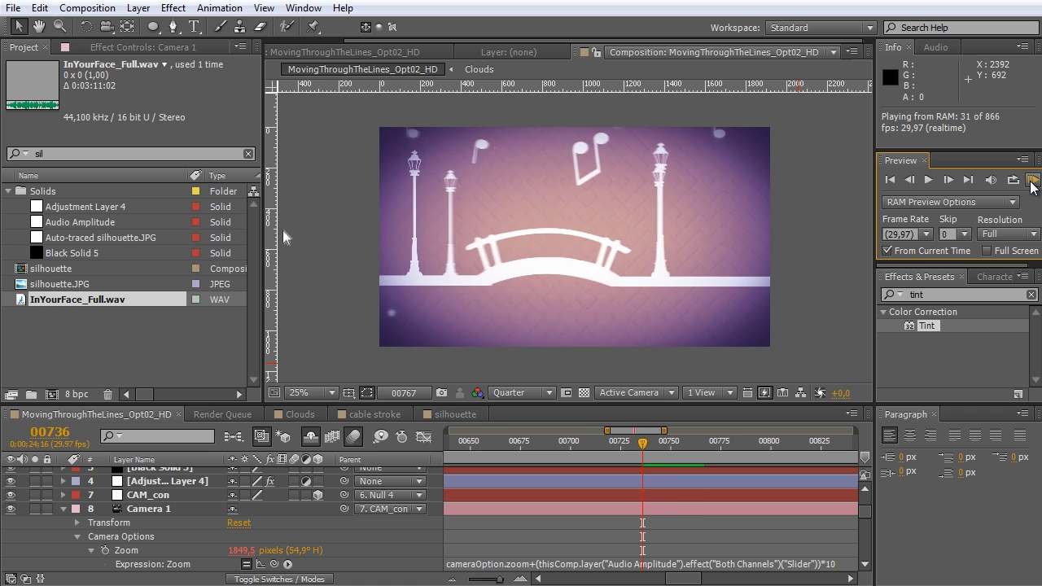
{"action": "left_click", "coordinate": [1031, 184]}
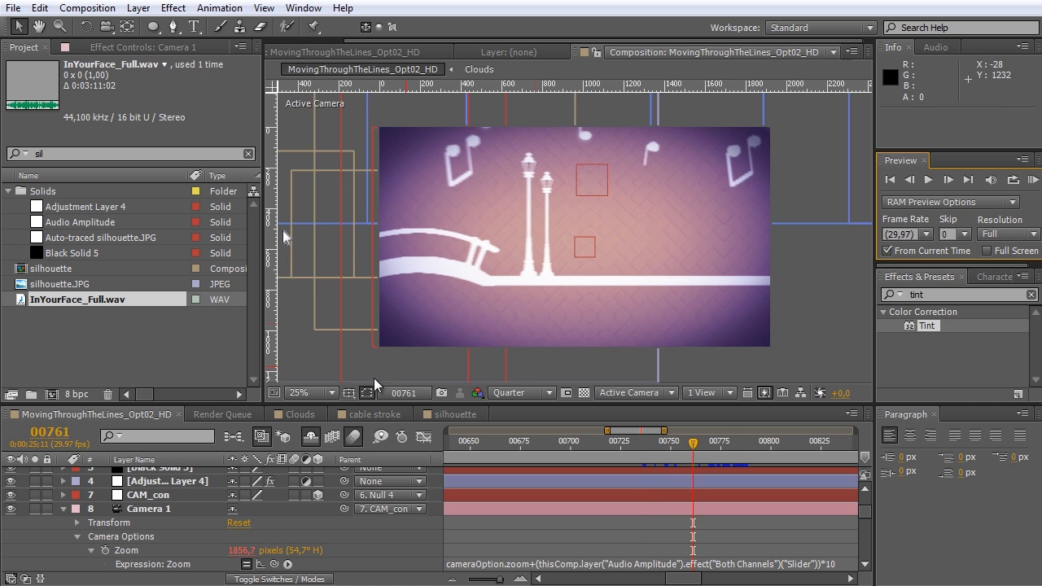
{"action": "left_click", "coordinate": [64, 509]}
{"action": "scroll", "coordinate": [85, 510], "scroll_direction": "up", "scroll_amount": 4}
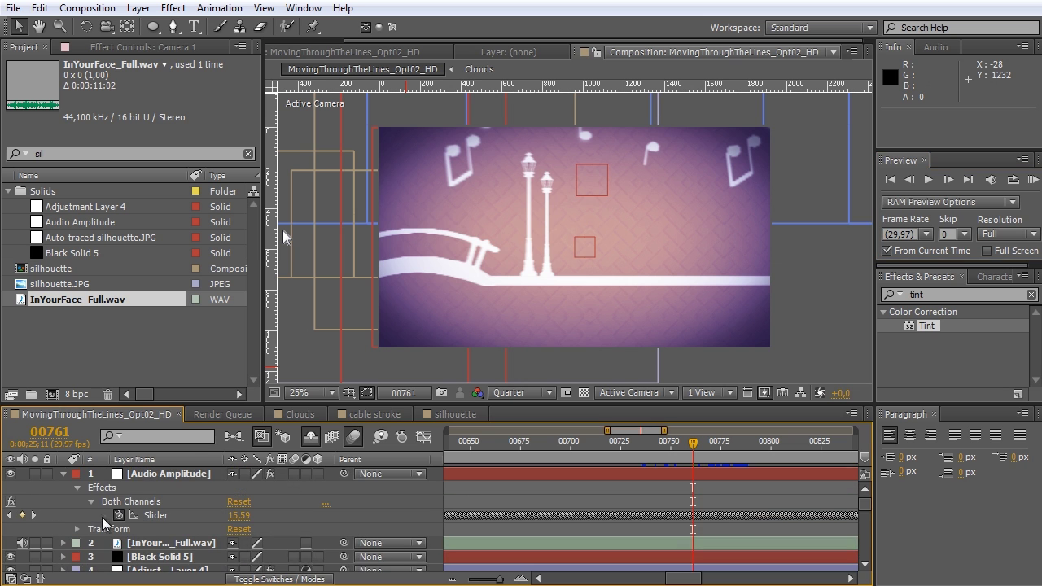
- Collapse the Audio Amplitude layer and create a new Point light named Light 1
{"action": "left_click", "coordinate": [62, 473]}
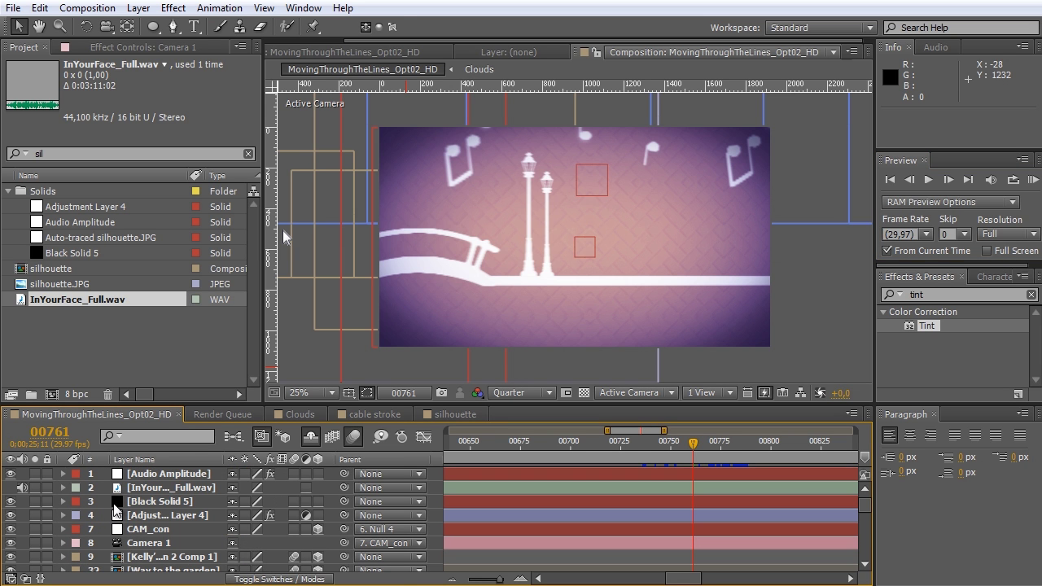
{"action": "left_click", "coordinate": [139, 8]}
{"action": "mouse_move", "coordinate": [244, 26]}
{"action": "left_click", "coordinate": [524, 63]}
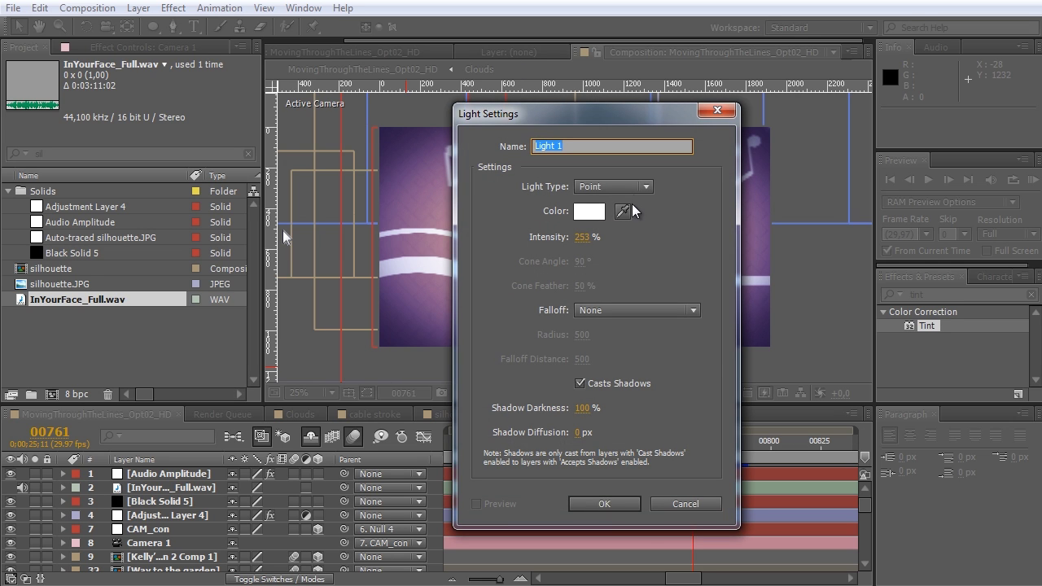
{"action": "left_click", "coordinate": [650, 185]}
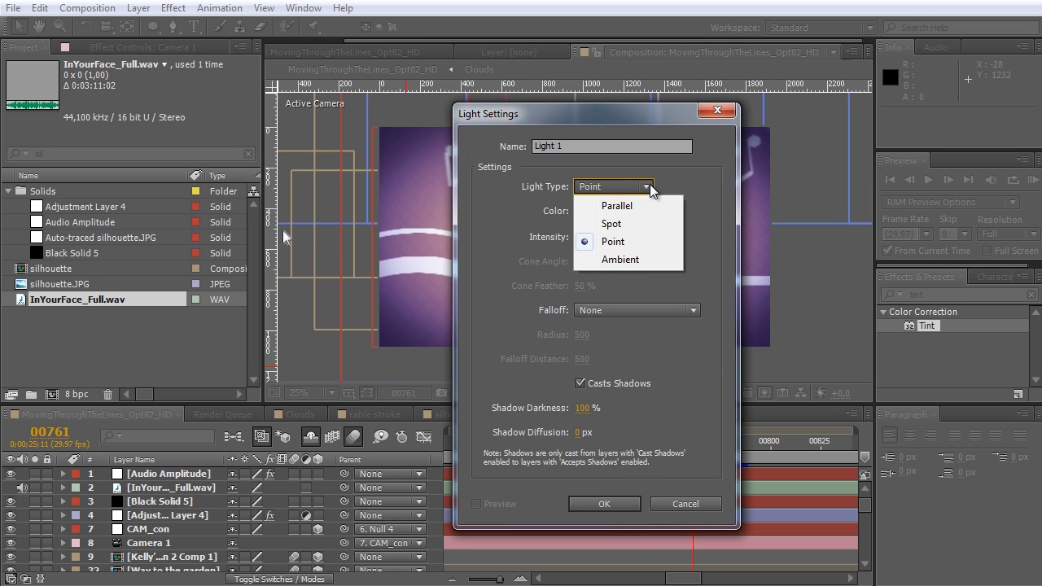
{"action": "left_click", "coordinate": [650, 186]}
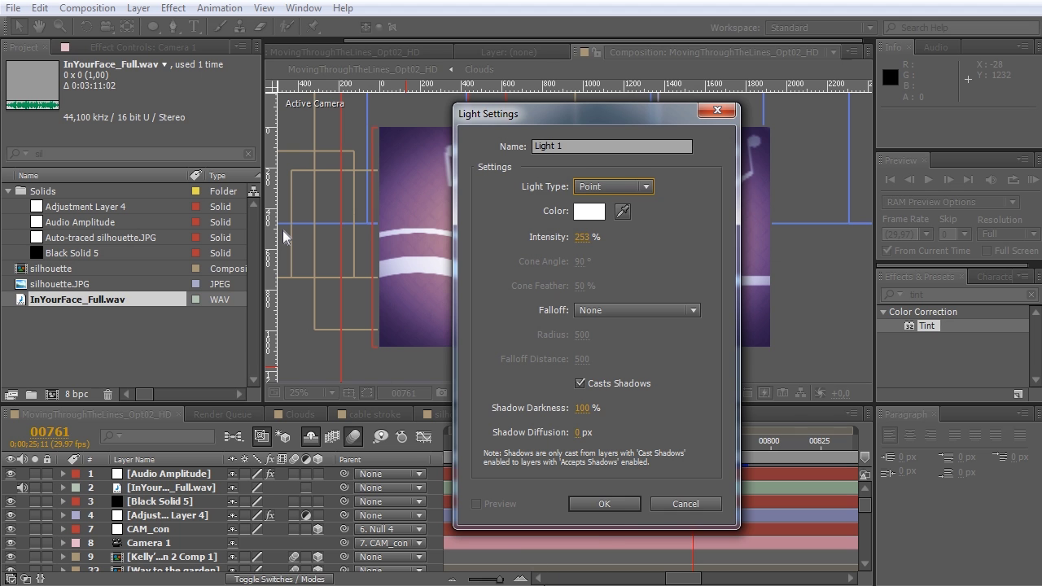
{"action": "left_click", "coordinate": [603, 504]}
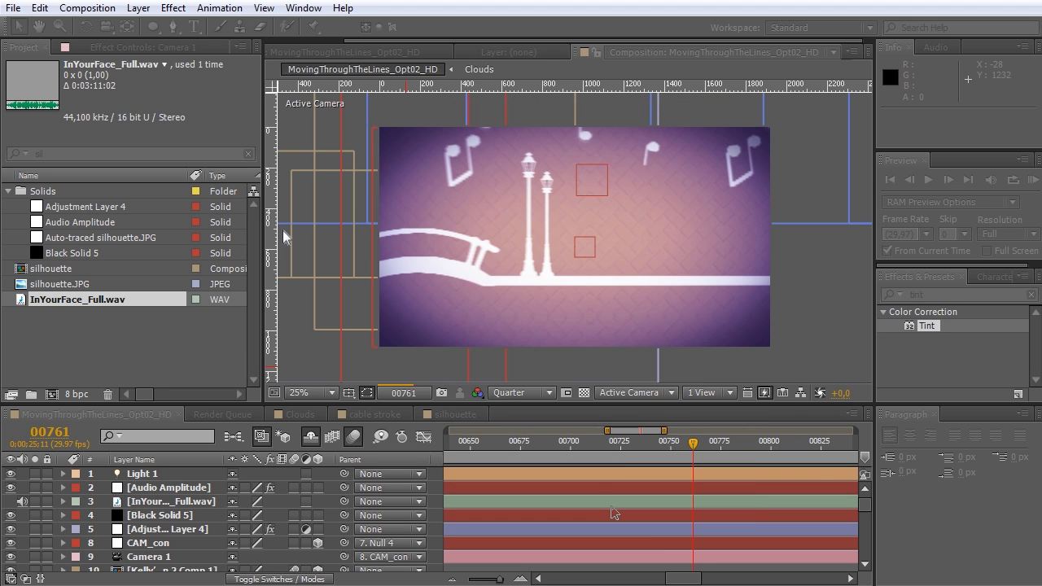
- Expand Light 1's Light Options and scrub its Intensity to about 194%
{"action": "key", "text": "comma"}
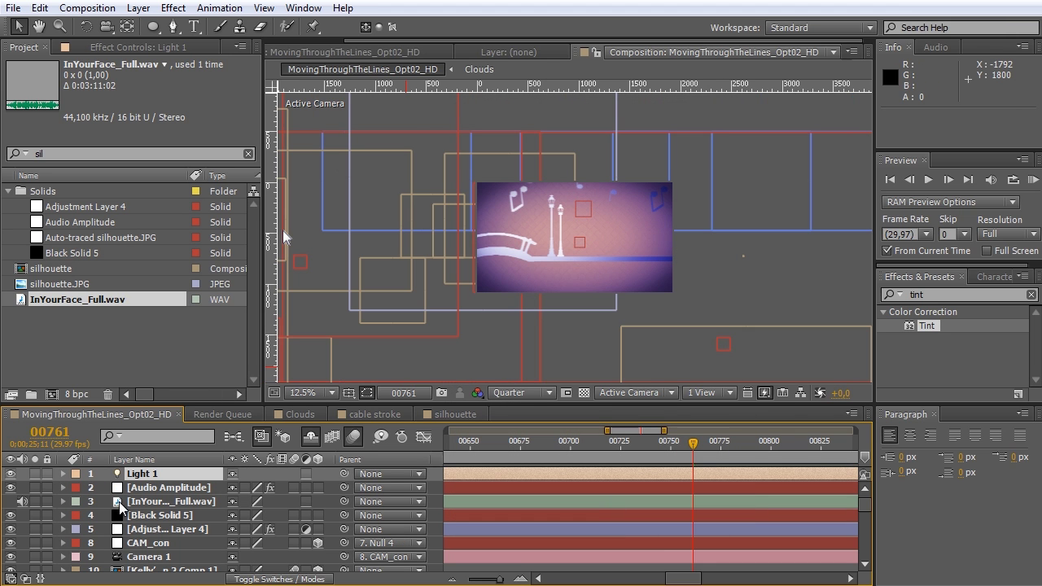
{"action": "left_click", "coordinate": [63, 474]}
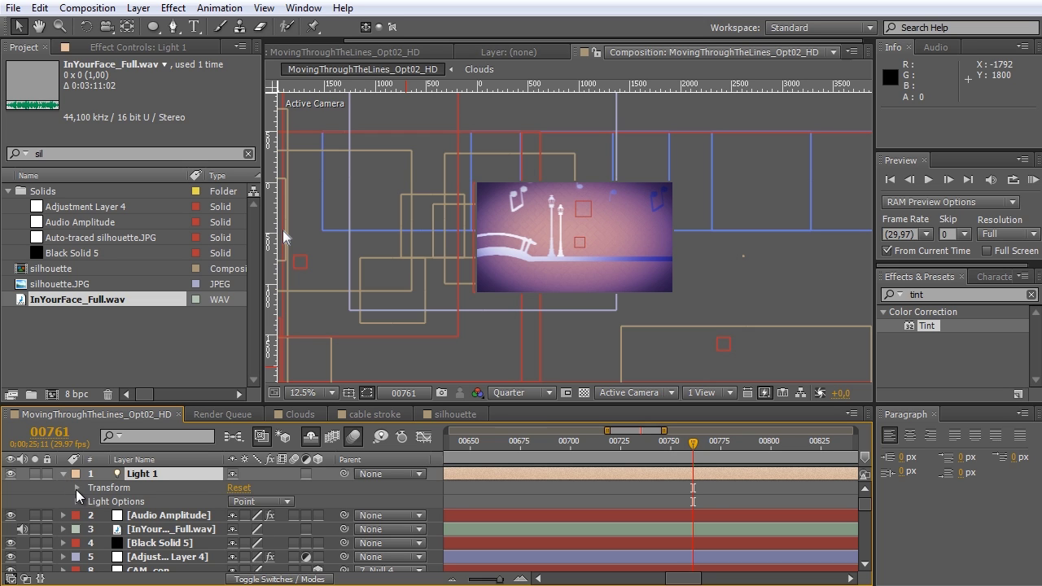
{"action": "left_click", "coordinate": [77, 488]}
{"action": "left_click", "coordinate": [77, 515]}
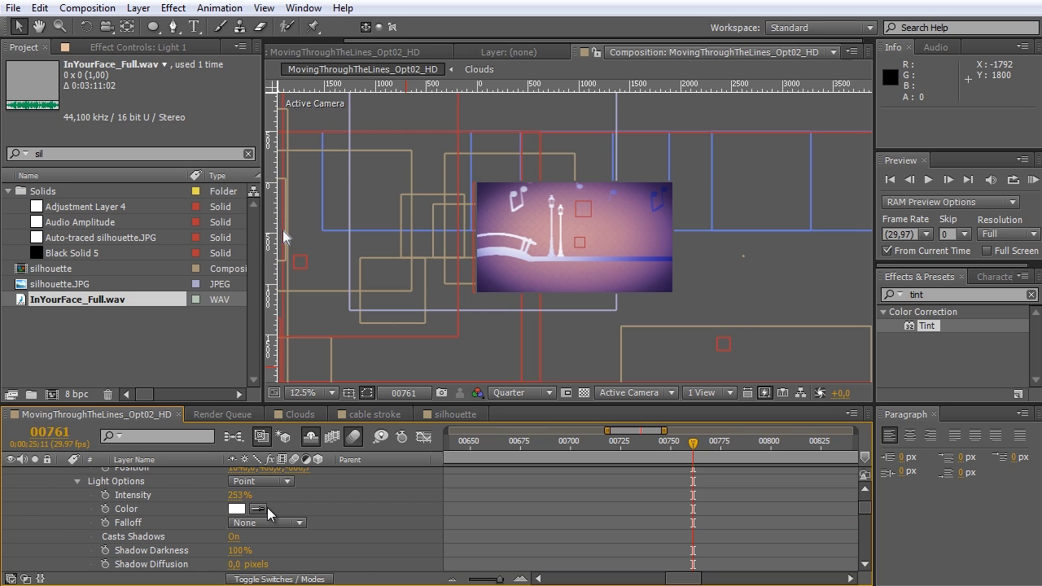
{"action": "left_click_drag", "start_coordinate": [241, 504], "coordinate": [85, 509]}
{"action": "mouse_move", "coordinate": [181, 506]}
{"action": "left_mouse_down"}
{"action": "mouse_move", "coordinate": [209, 506]}
{"action": "mouse_move", "coordinate": [192, 506]}
{"action": "left_mouse_up"}
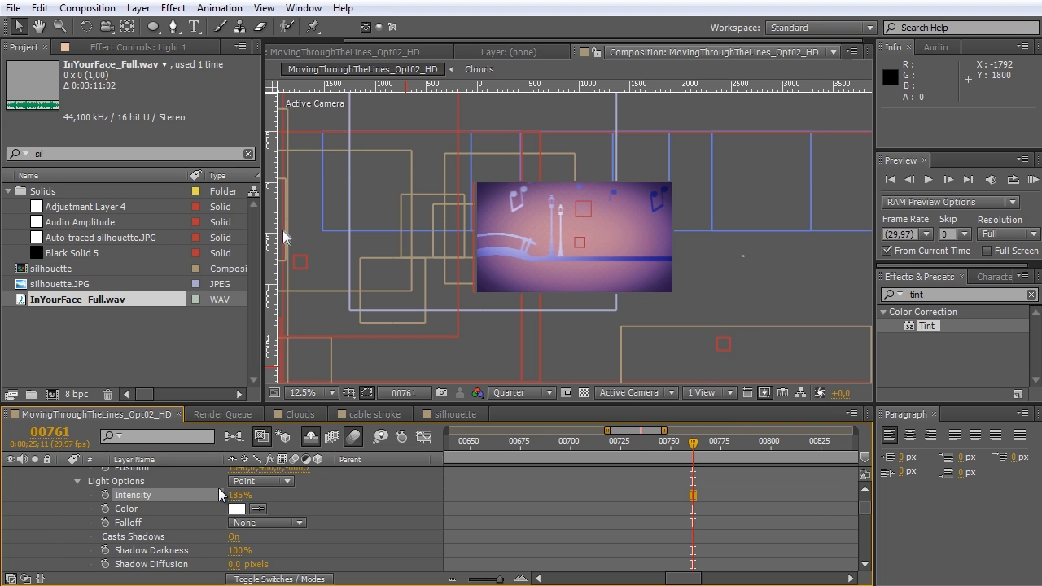
- Drive Light 1's Intensity with a wiggle(4,200) expression and scrub forward to see the flicker
{"action": "left_click", "coordinate": [105, 495], "text": "alt"}
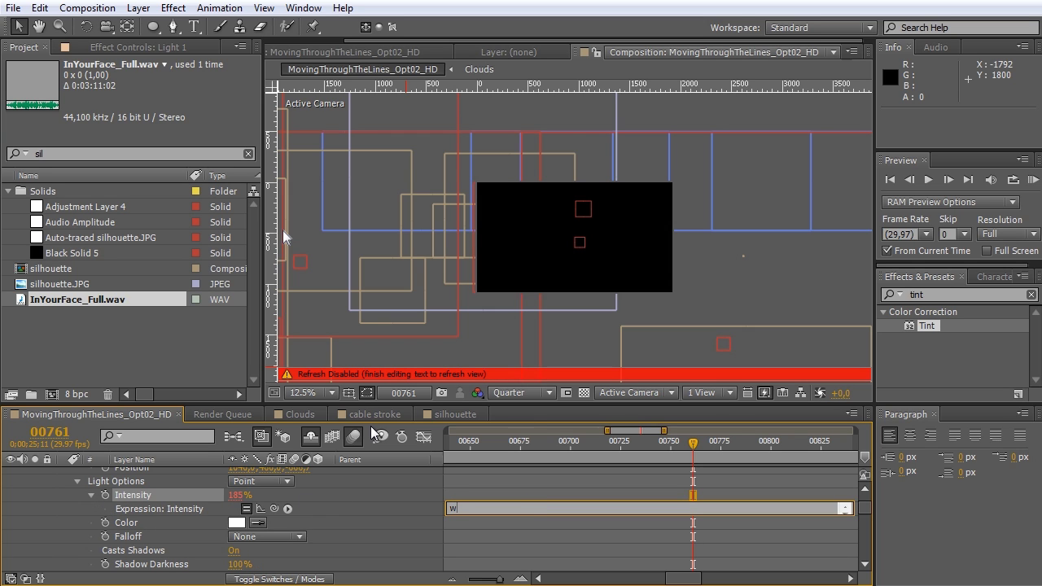
{"action": "type", "text": "w"}
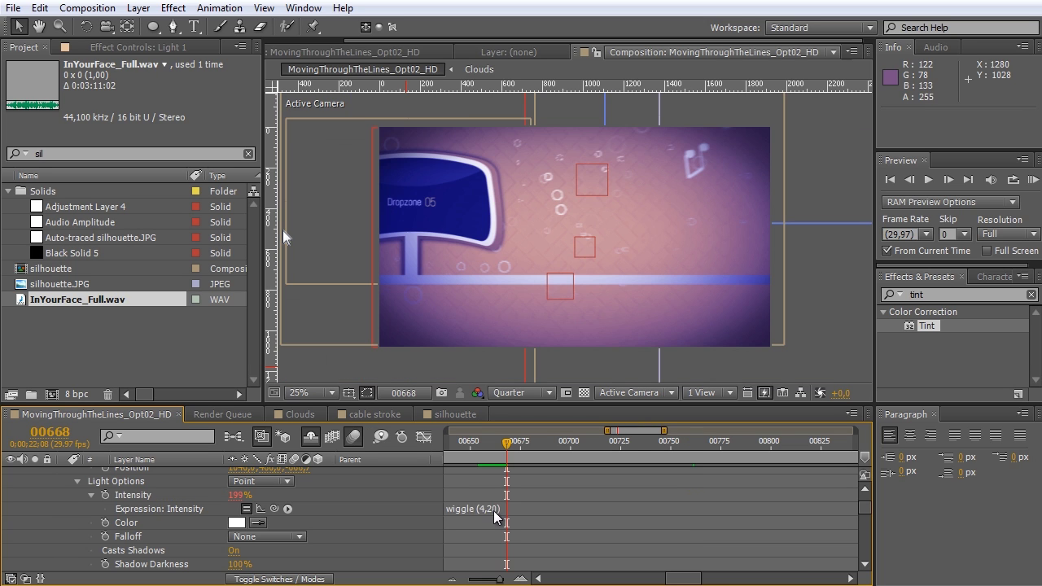
{"action": "left_click", "coordinate": [492, 508]}
{"action": "left_click", "coordinate": [493, 508]}
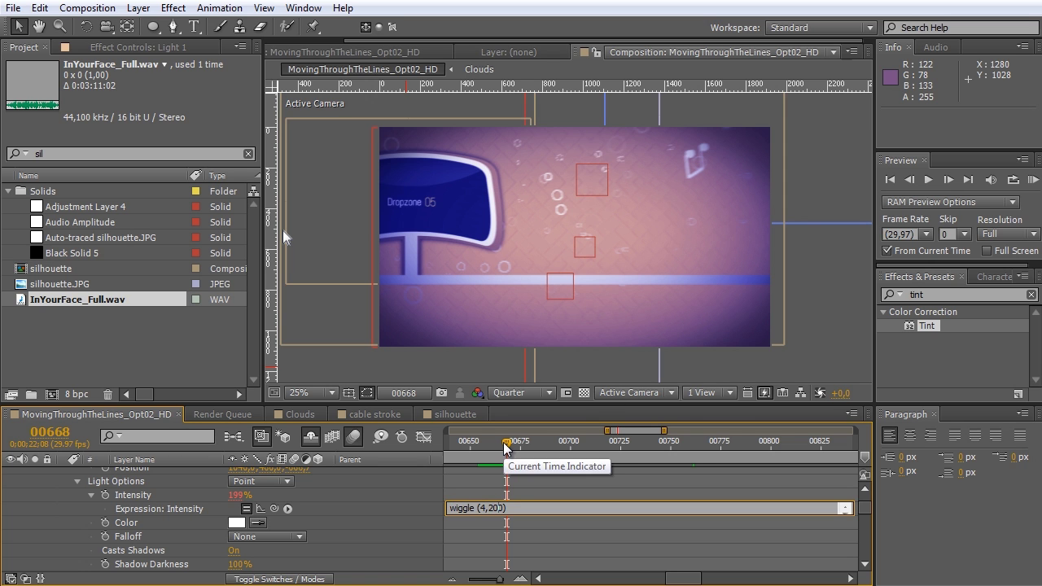
{"action": "left_click", "coordinate": [510, 454]}
{"action": "left_click_drag", "start_coordinate": [507, 452], "coordinate": [586, 456]}
- Colour Light 1 deep red C00D0D and scrub back to check the red lighting
{"action": "left_click", "coordinate": [243, 527]}
{"action": "left_click", "coordinate": [704, 250]}
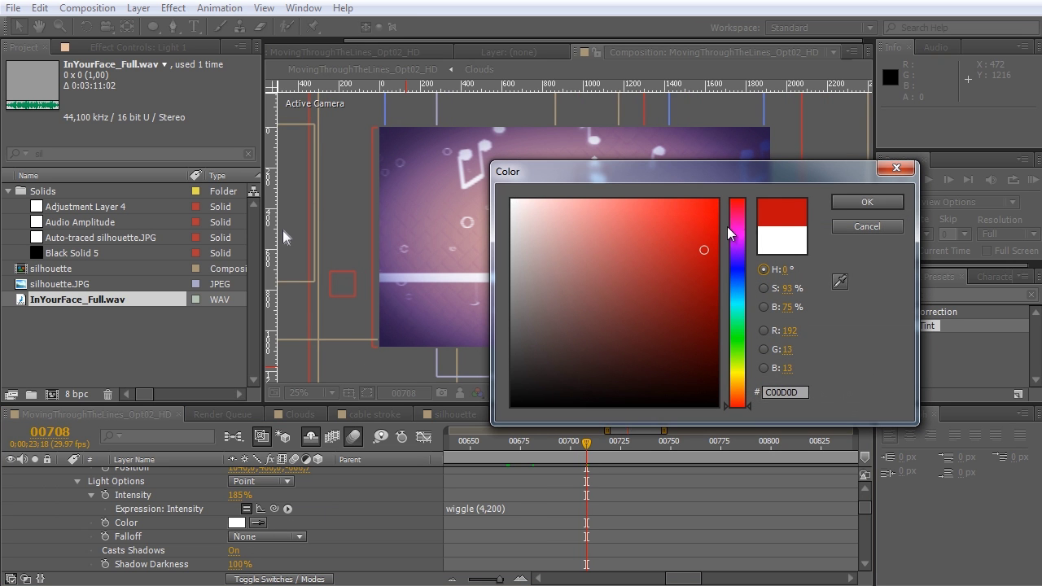
{"action": "left_click", "coordinate": [851, 201]}
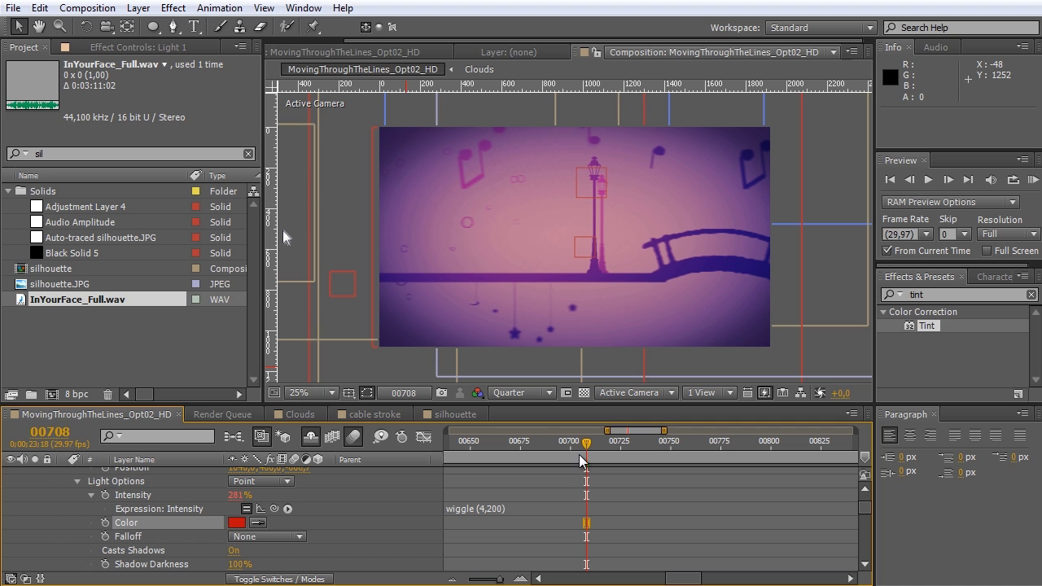
{"action": "left_click_drag", "start_coordinate": [589, 452], "coordinate": [529, 444]}
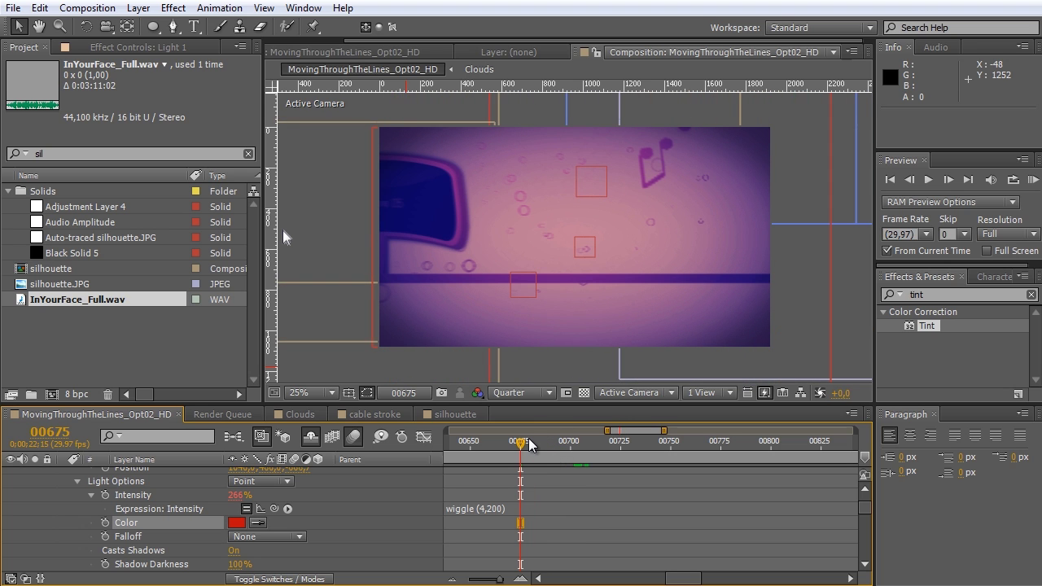